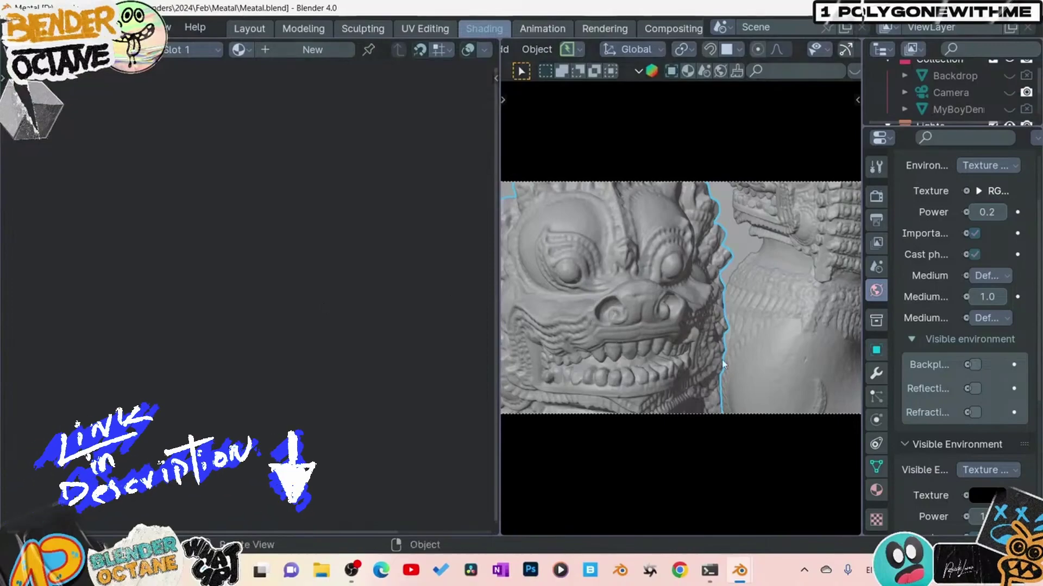
- Inspect the scene layout around the two statues and the material of the light-blocking plane beside them
{"action": "middle_click_drag", "start_coordinate": [671, 313], "coordinate": [560, 239]}
{"action": "scroll", "coordinate": [720, 325], "scroll_direction": "down", "scroll_amount": 5}
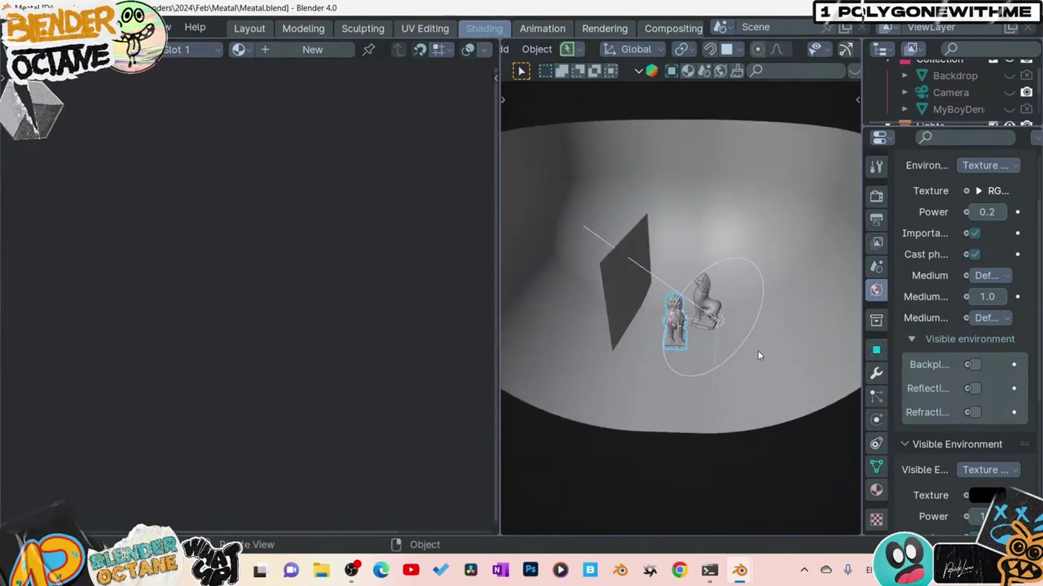
{"action": "scroll", "coordinate": [712, 341], "scroll_direction": "up", "scroll_amount": 1}
{"action": "mouse_move", "coordinate": [712, 341]}
{"action": "middle_mouse_down"}
{"action": "mouse_move", "coordinate": [735, 322]}
{"action": "mouse_move", "coordinate": [722, 337]}
{"action": "middle_mouse_up"}
{"action": "left_click", "coordinate": [601, 263]}
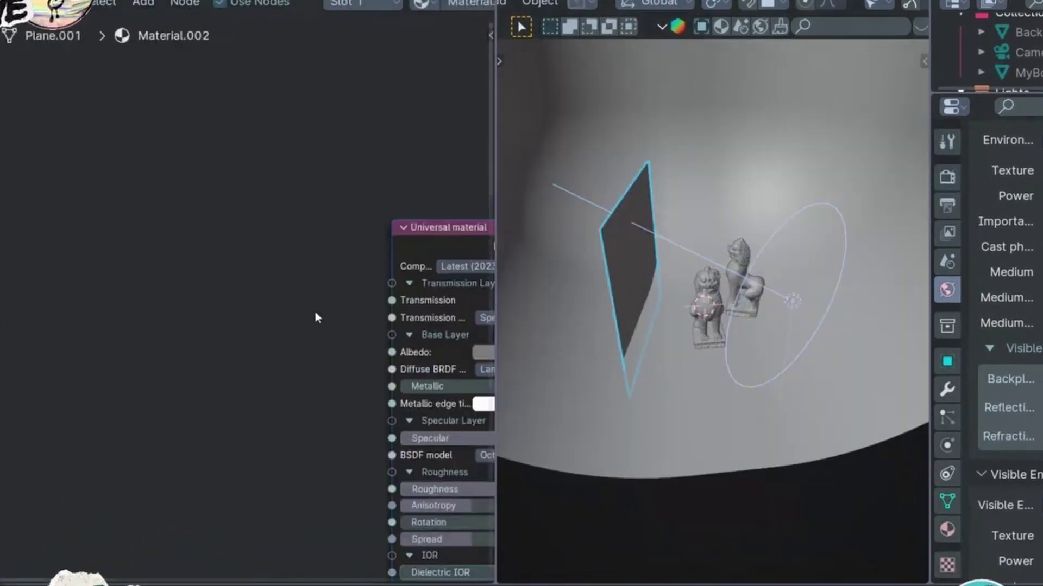
{"action": "middle_click_drag", "start_coordinate": [238, 306], "coordinate": [1, 280]}
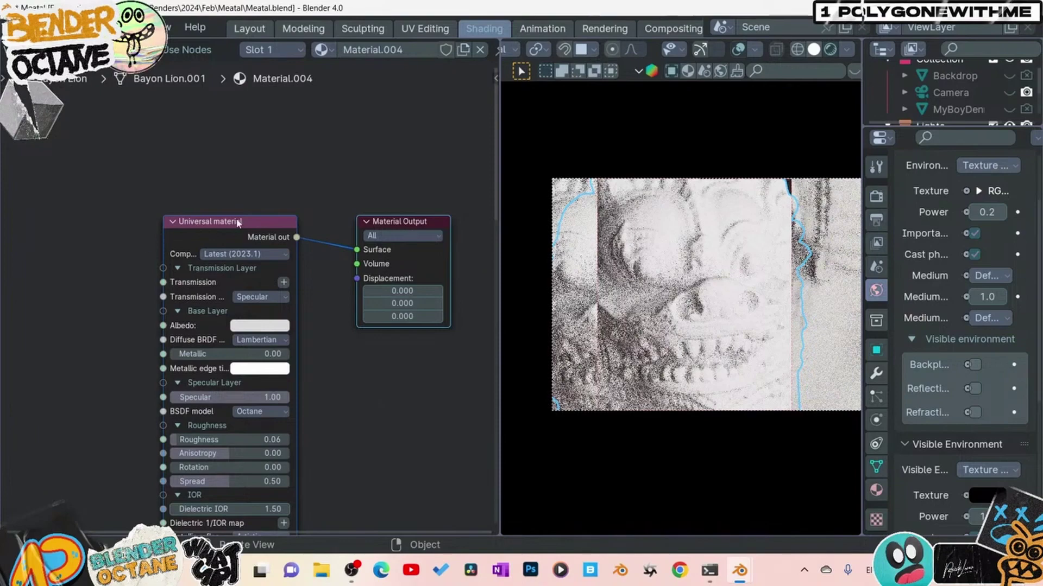
- Set the lion's Universal material to black albedo, GGX (energy preserving) BSDF model and metallic 1.00
{"action": "left_click", "coordinate": [225, 225]}
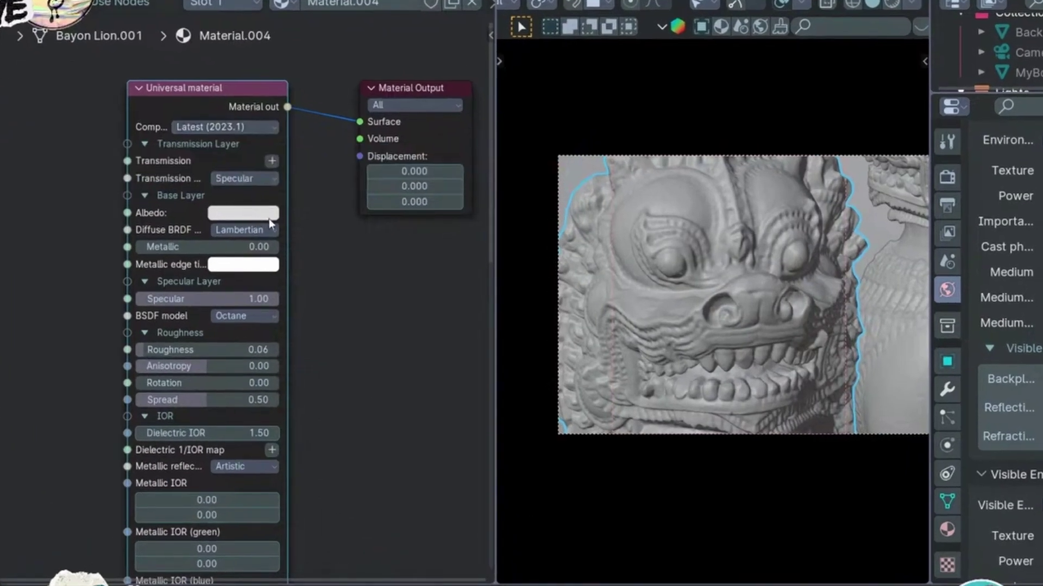
{"action": "left_click", "coordinate": [260, 316]}
{"action": "left_click", "coordinate": [259, 384]}
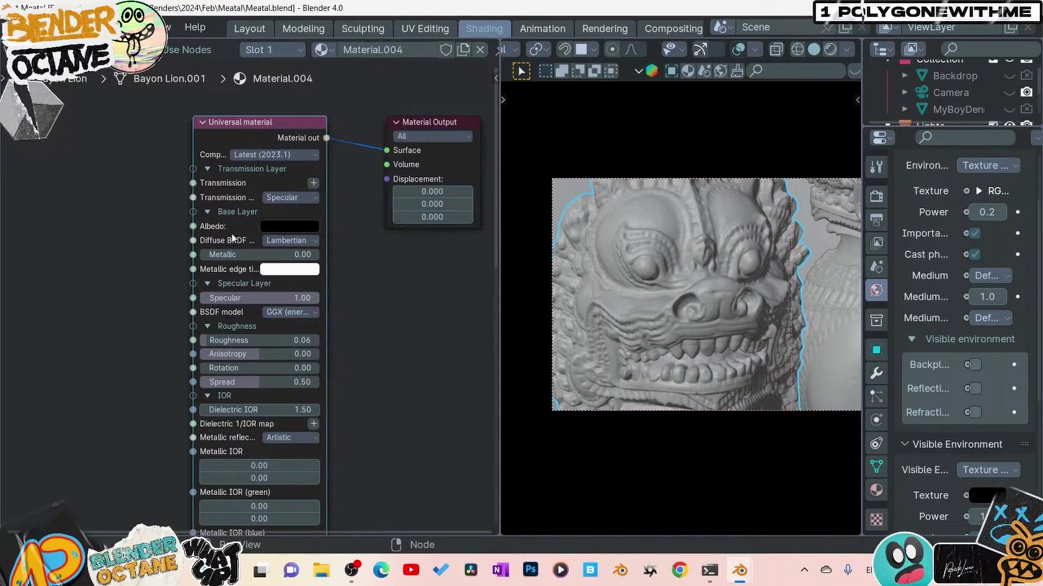
{"action": "left_click_drag", "start_coordinate": [235, 254], "coordinate": [321, 254]}
- Set the Universal material's metallic reflection mode to RGB IOR
{"action": "middle_click_drag", "start_coordinate": [360, 385], "coordinate": [364, 343]}
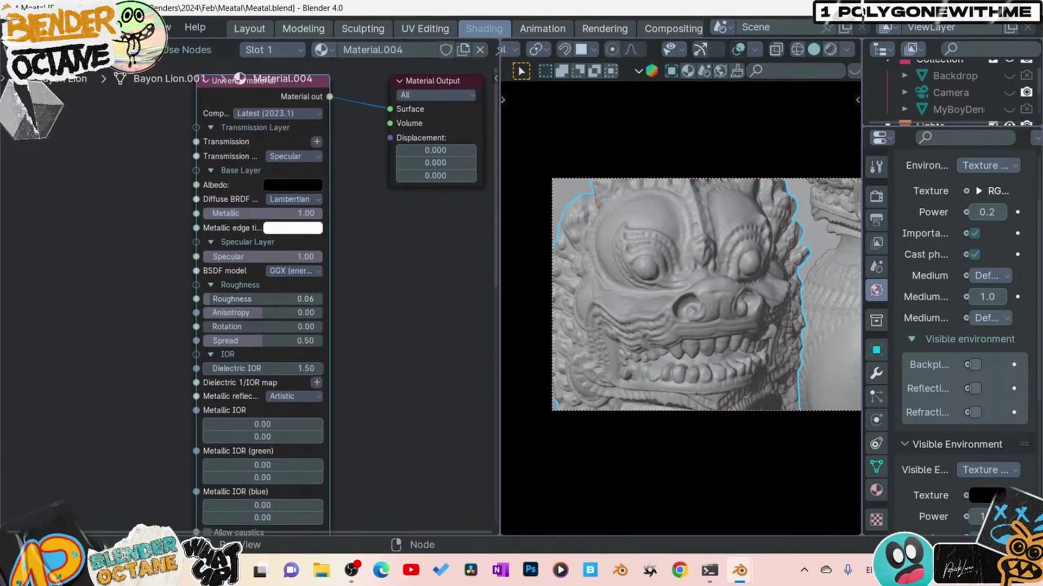
{"action": "middle_click_drag", "start_coordinate": [219, 393], "coordinate": [208, 266]}
{"action": "left_click", "coordinate": [292, 291]}
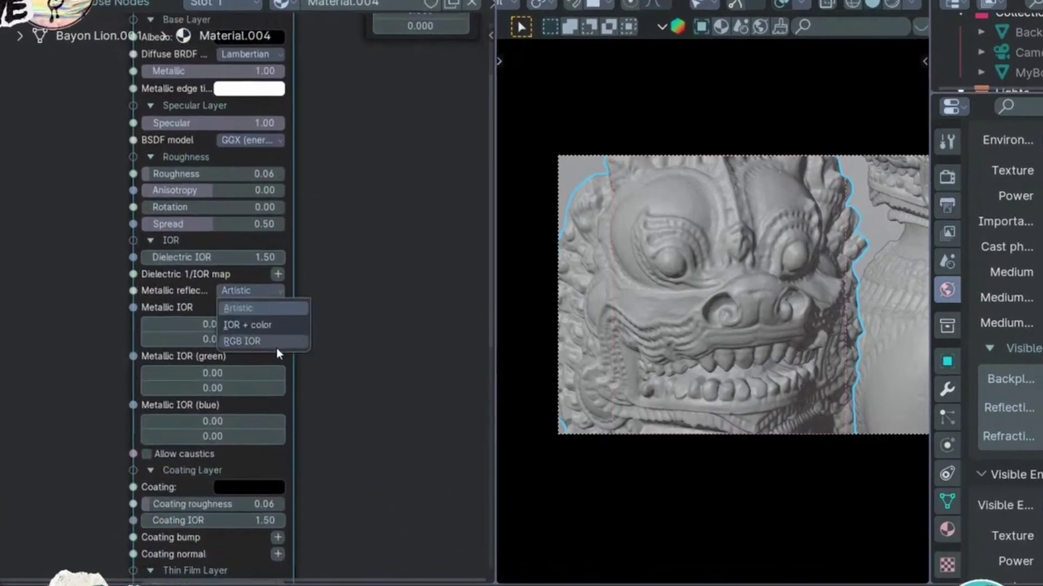
{"action": "left_click", "coordinate": [276, 345]}
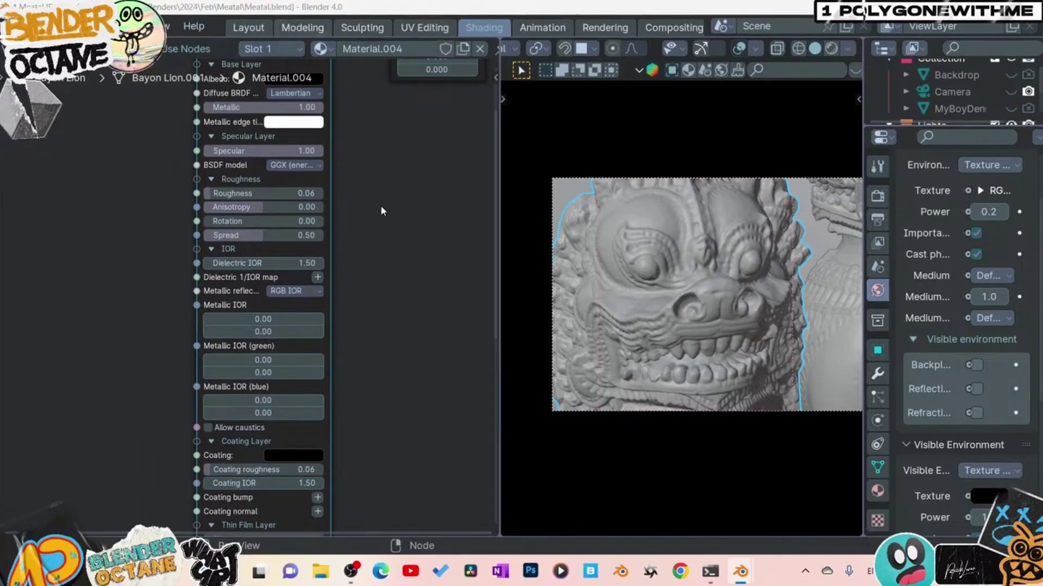
- Set the two Metallic IOR values to 1.35 and 7.47
{"action": "left_click", "coordinate": [254, 318]}
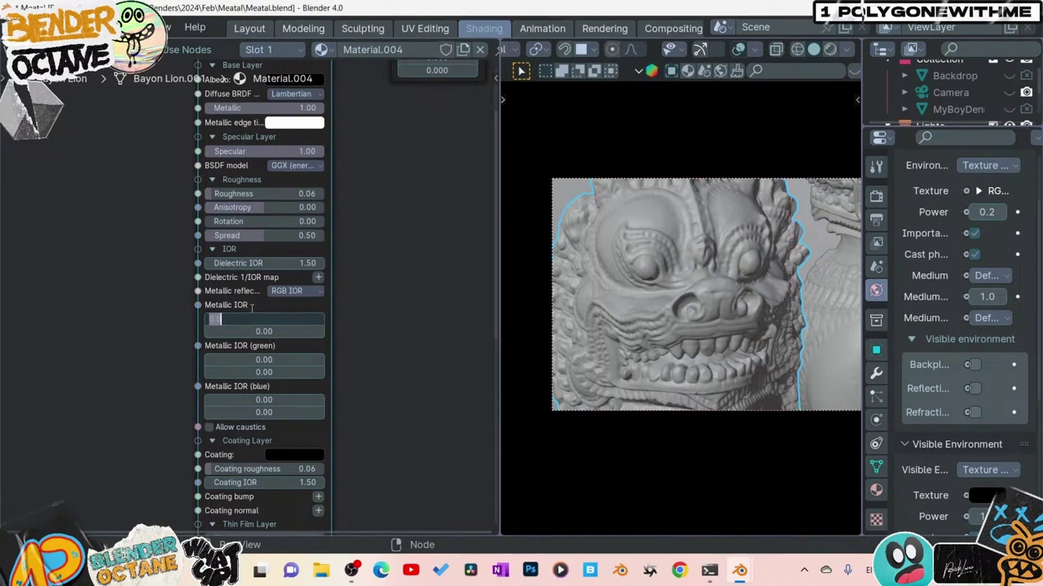
{"action": "key", "text": "BackSpace"}
{"action": "type", "text": "1.35"}
{"action": "key", "text": "Tab"}
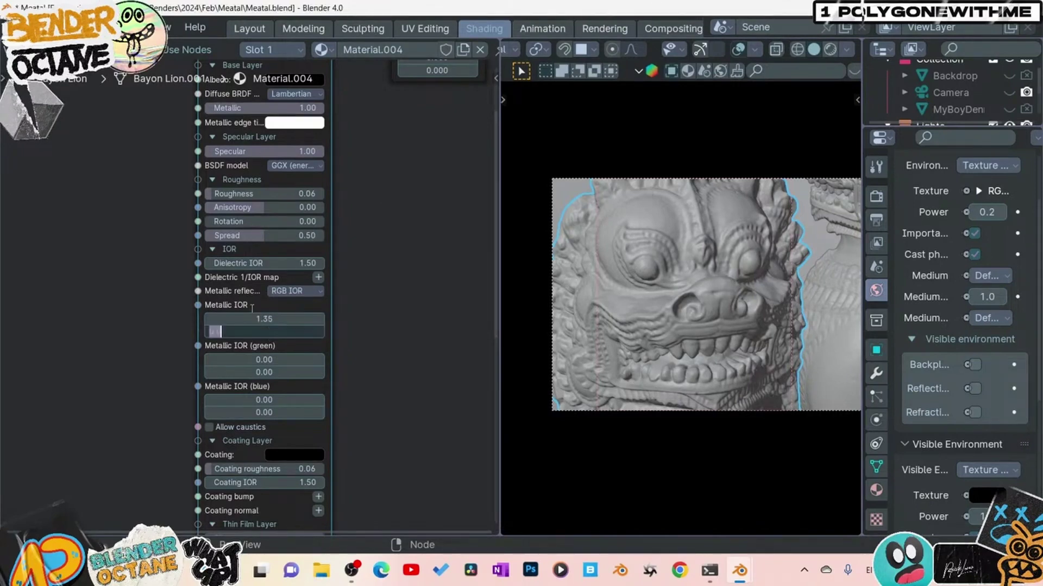
{"action": "type", "text": "7.47"}
{"action": "key", "text": "Return"}
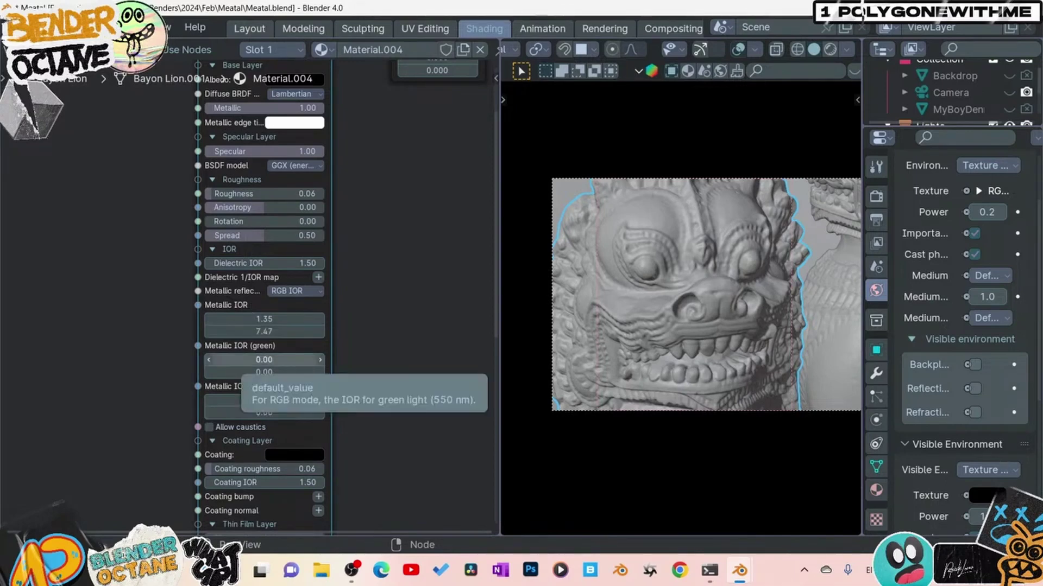
- Set the two Metallic IOR (green) values to 0.97 and 6.40
{"action": "left_click", "coordinate": [261, 358]}
{"action": "key", "text": "BackSpace"}
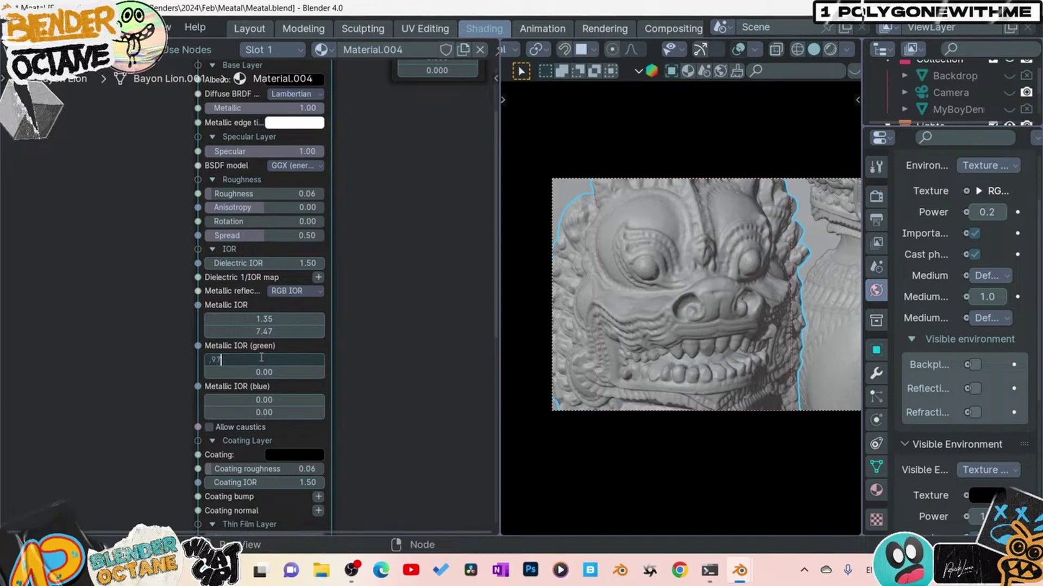
{"action": "key", "text": "Return"}
{"action": "left_click", "coordinate": [263, 371]}
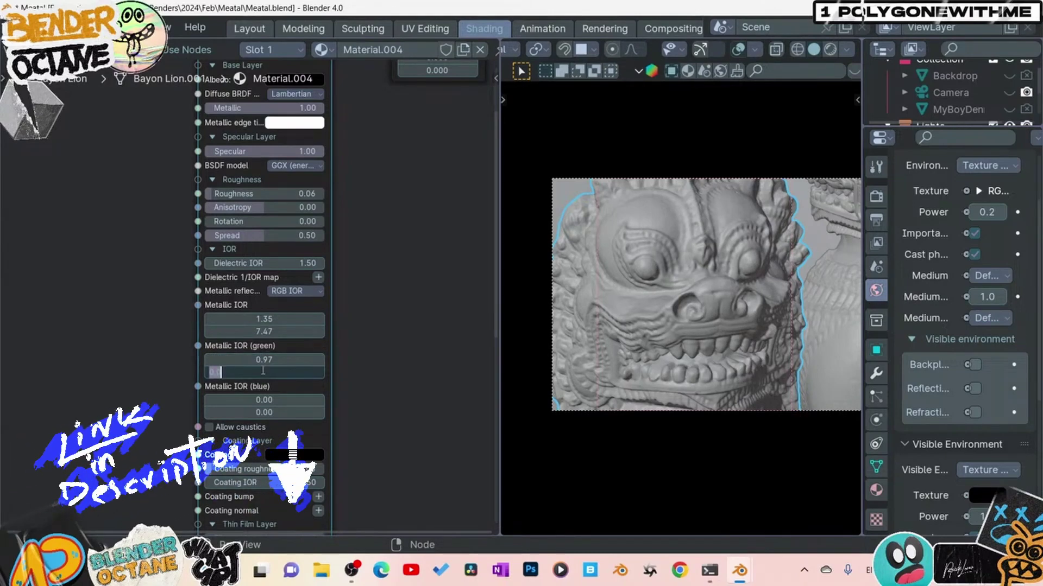
{"action": "type", "text": "6.40"}
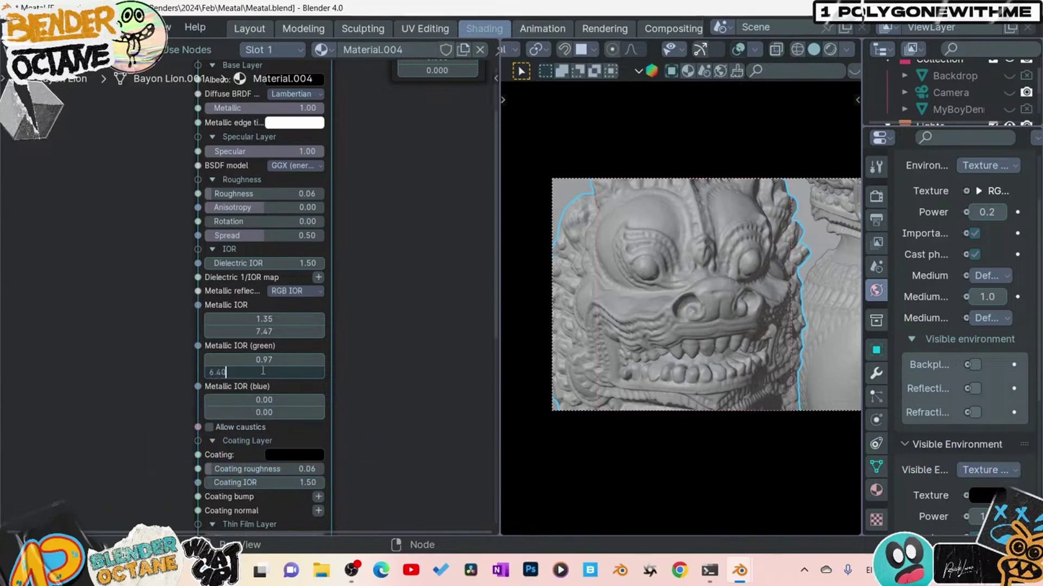
{"action": "key", "text": "Return"}
- Set the two Metallic IOR (blue) values to 0.62 and 5.30
{"action": "left_click", "coordinate": [264, 412]}
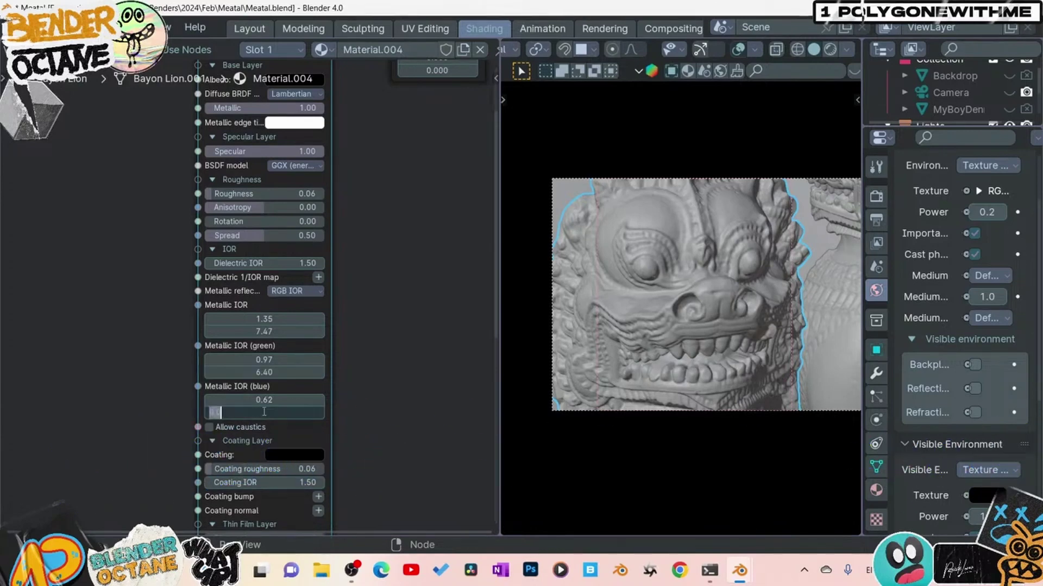
{"action": "type", "text": "5.30"}
{"action": "key", "text": "Return"}
- Switch the viewport to rendered shading and collapse the material's Coating, Thin Film and Sheen layers
{"action": "scroll", "coordinate": [367, 360], "scroll_direction": "down", "scroll_amount": 1}
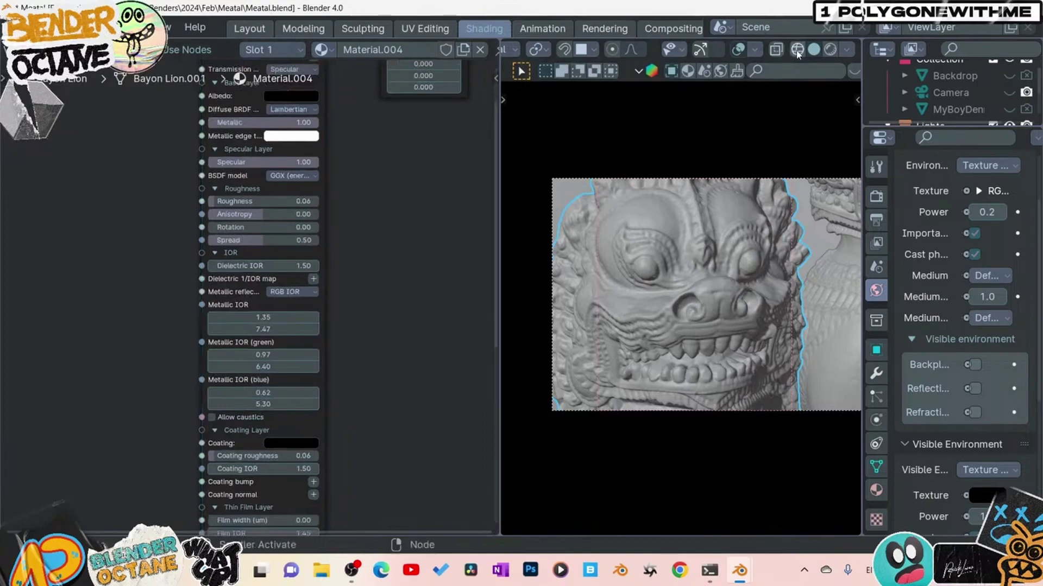
{"action": "left_click", "coordinate": [829, 49]}
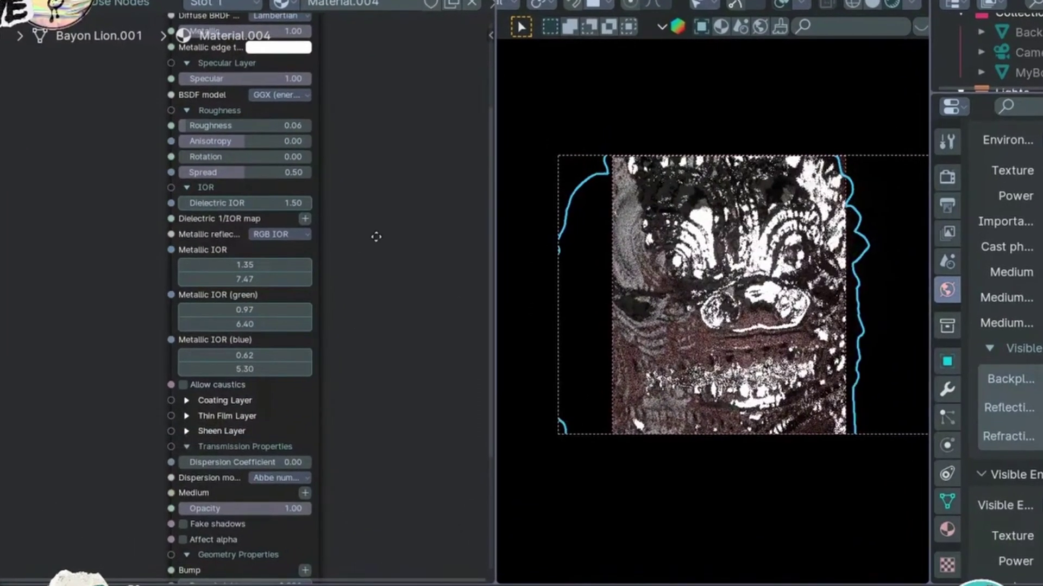
{"action": "middle_click_drag", "start_coordinate": [376, 236], "coordinate": [384, 363]}
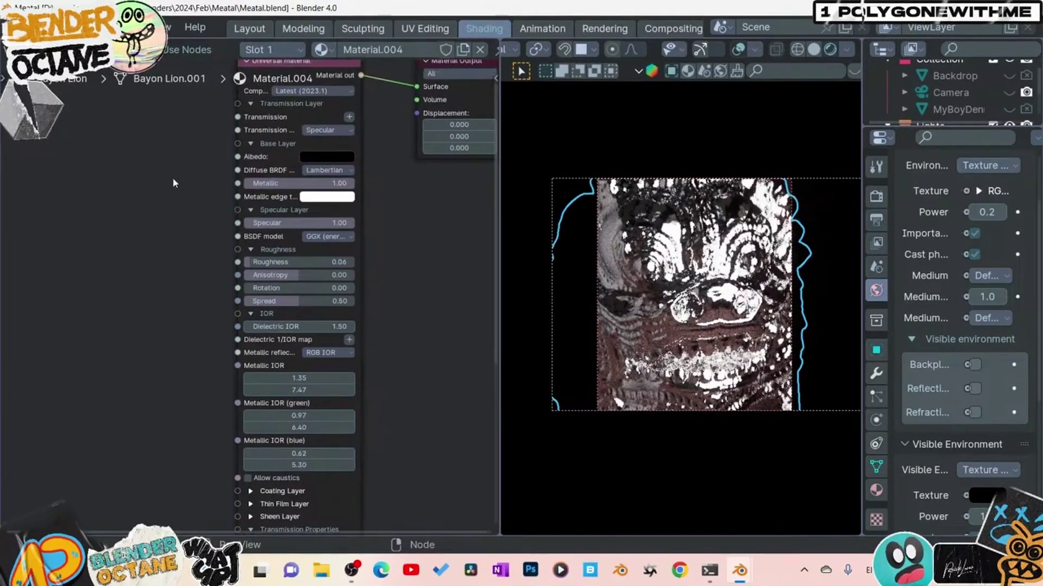
- Add a Noise texture node, connect it to the Universal material's Roughness and place it beside the material
{"action": "middle_click_drag", "start_coordinate": [155, 261], "coordinate": [212, 269]}
{"action": "key", "text": "shift+a"}
{"action": "mouse_move", "coordinate": [181, 262]}
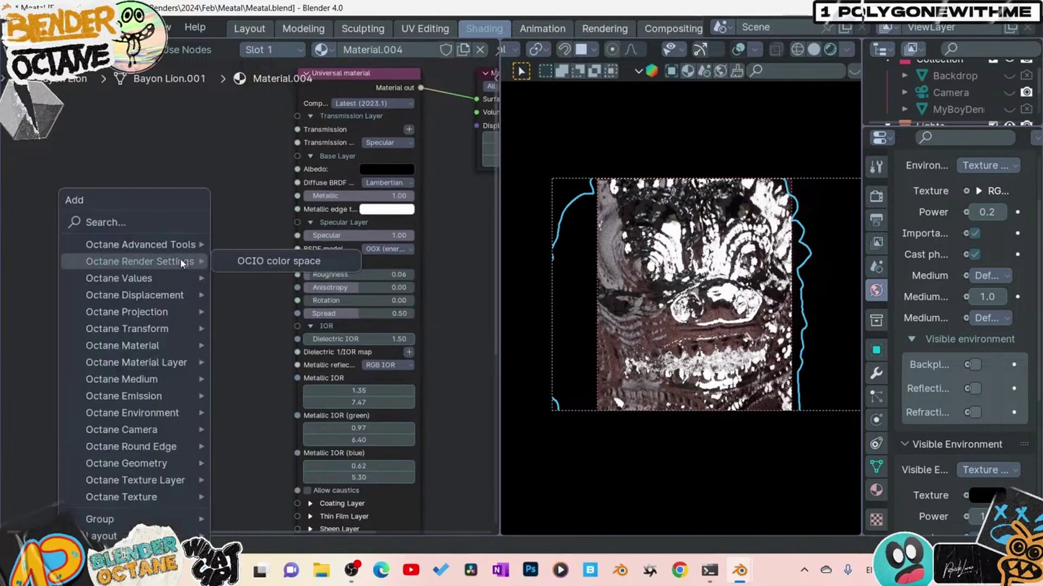
{"action": "type", "text": "noise"}
{"action": "key", "text": "Return"}
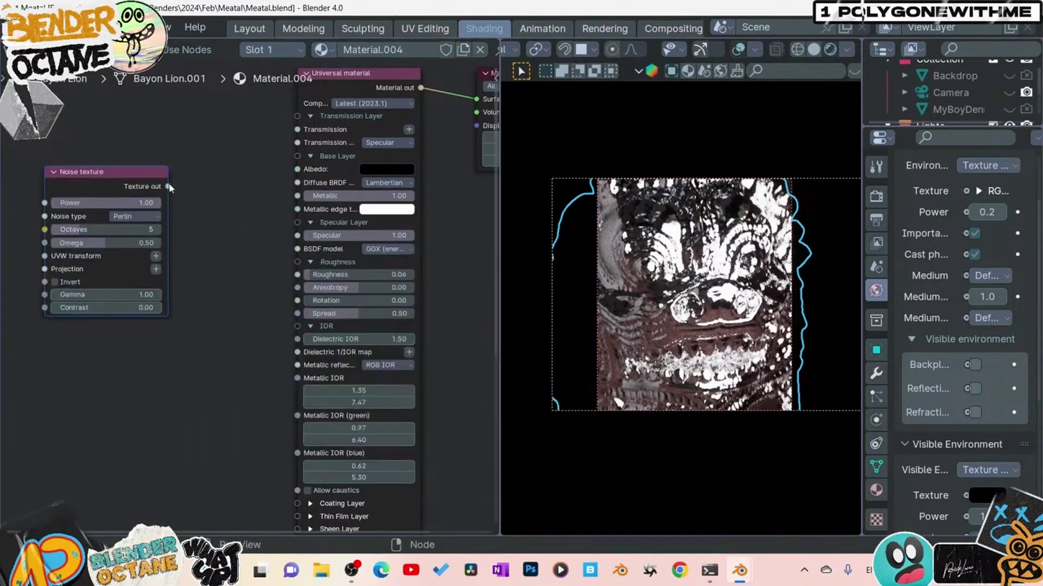
{"action": "left_click_drag", "start_coordinate": [168, 186], "coordinate": [297, 274]}
{"action": "left_click_drag", "start_coordinate": [120, 175], "coordinate": [206, 199]}
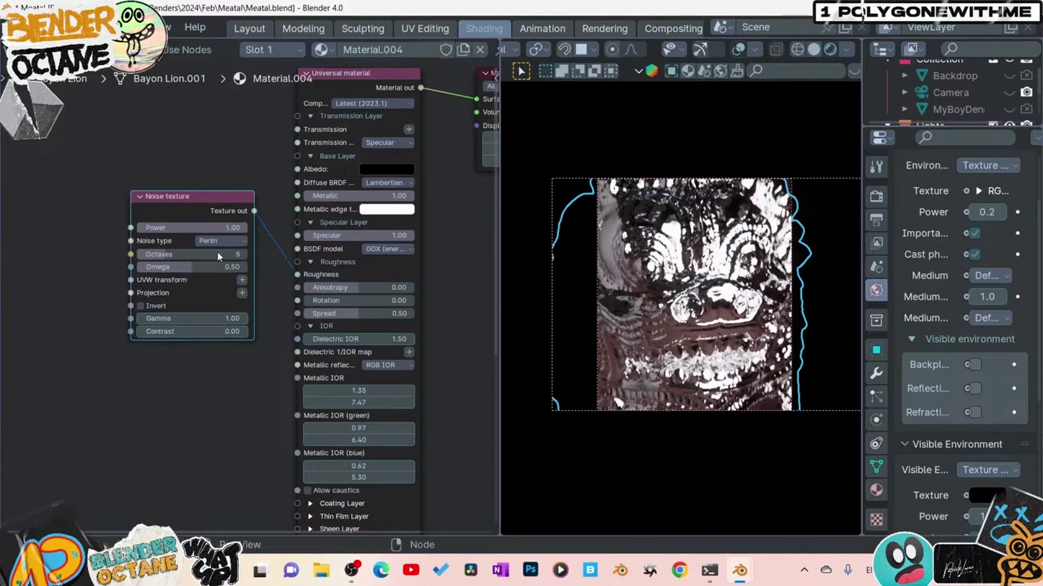
- Add a 3D transformation node to the Noise texture's UVW transform and place it beside the noise
{"action": "left_click", "coordinate": [242, 280]}
{"action": "left_click_drag", "start_coordinate": [74, 320], "coordinate": [87, 176]}
{"action": "middle_click_drag", "start_coordinate": [149, 251], "coordinate": [195, 220]}
- Preview the Noise texture on the model and set its Octaves to 9 and Omega to 0.81
{"action": "left_click", "coordinate": [220, 172]}
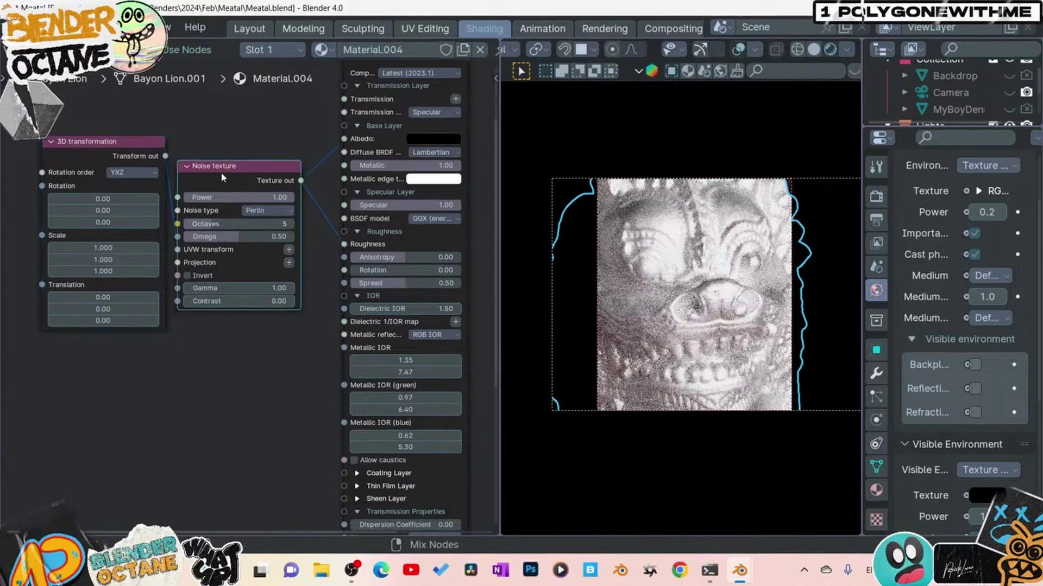
{"action": "left_click", "coordinate": [232, 223]}
{"action": "type", "text": "9"}
{"action": "key", "text": "Return"}
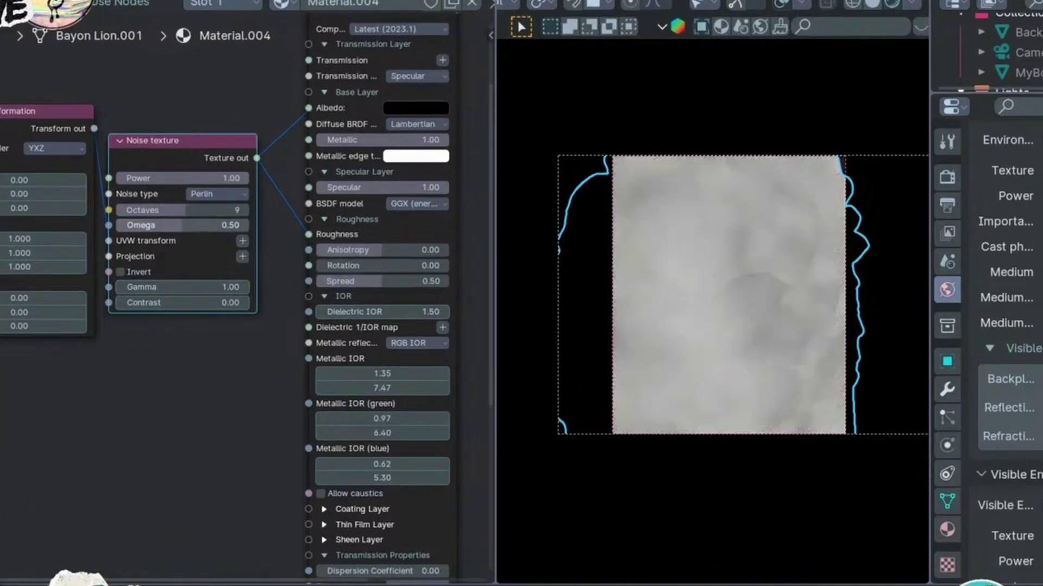
{"action": "left_click", "coordinate": [195, 225]}
{"action": "type", "text": ".81"}
{"action": "key", "text": "Return"}
- Set the Noise texture's Gamma to 1.05 and Contrast to 3.00
{"action": "left_click", "coordinate": [173, 289]}
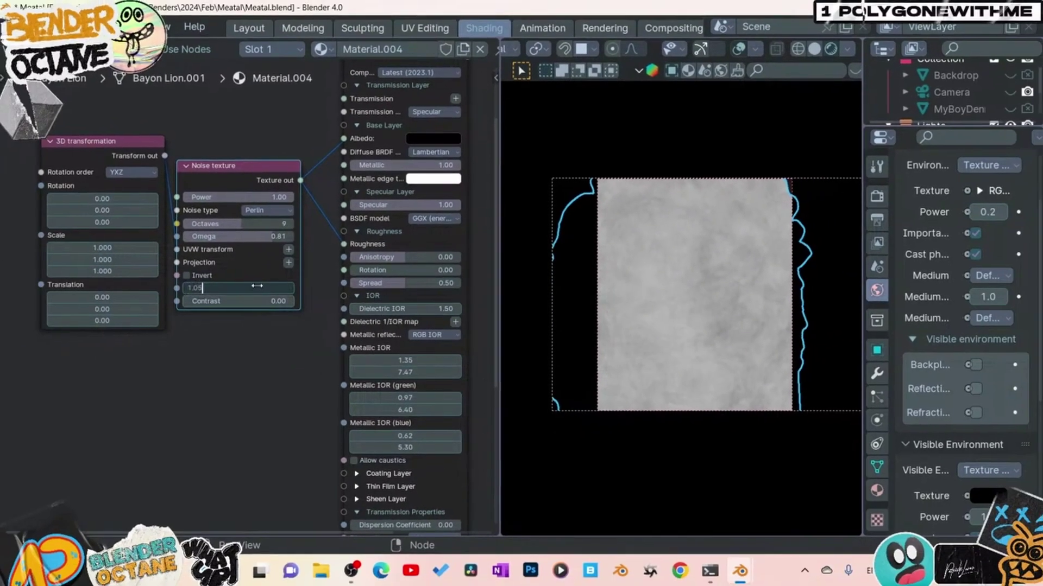
{"action": "type", "text": "5"}
{"action": "key", "text": "Tab"}
{"action": "type", "text": "3"}
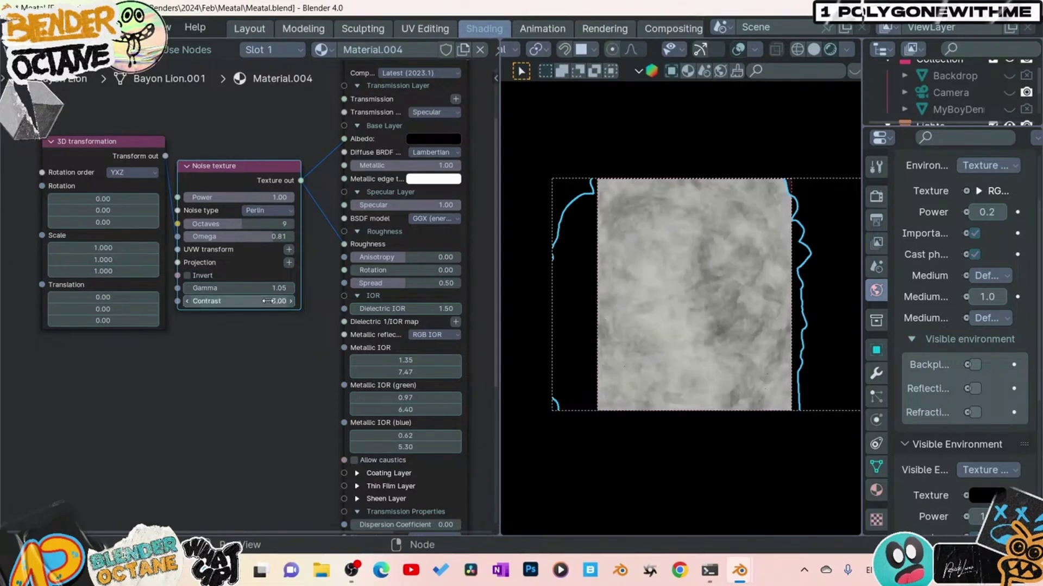
{"action": "key", "text": "Return"}
- Set the 3D transformation's scale to 0.3 on all three axes
{"action": "left_click_drag", "start_coordinate": [111, 248], "coordinate": [115, 266]}
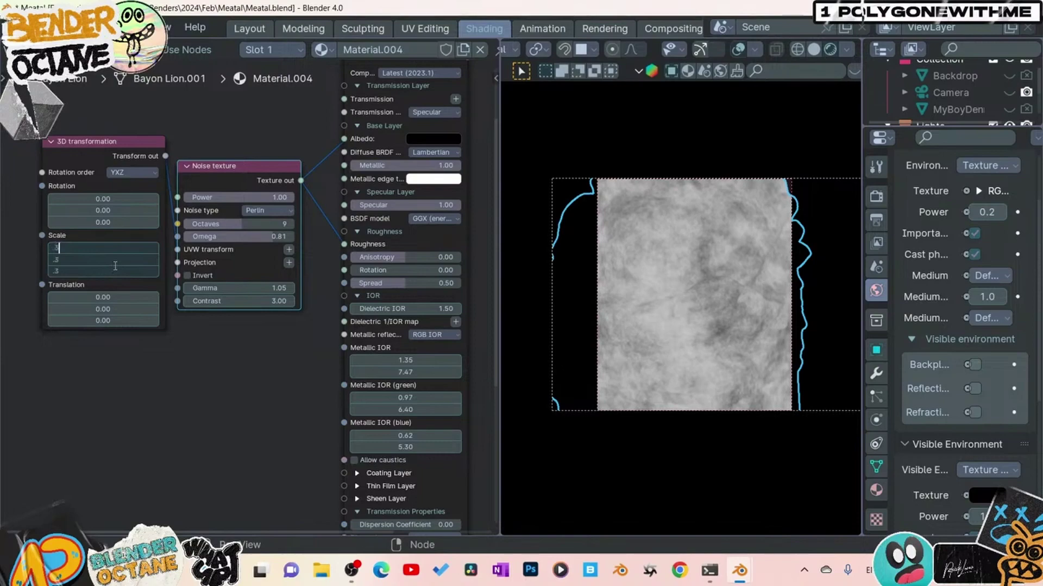
{"action": "type", "text": ".3"}
{"action": "key", "text": "Return"}
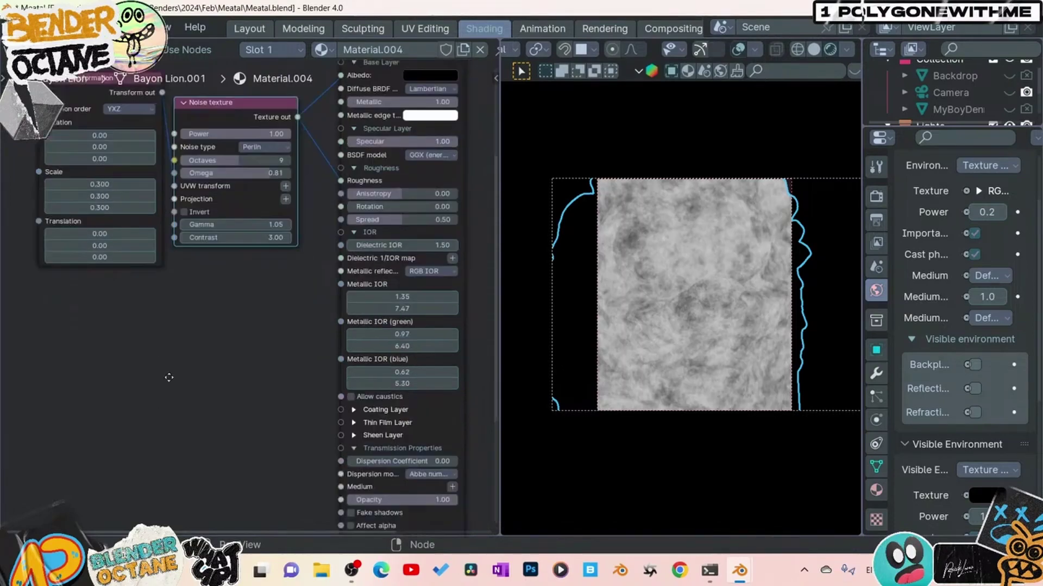
- Preview the full Universal material again and examine the metal on the lion's face up close
{"action": "middle_click_drag", "start_coordinate": [150, 402], "coordinate": [123, 431]}
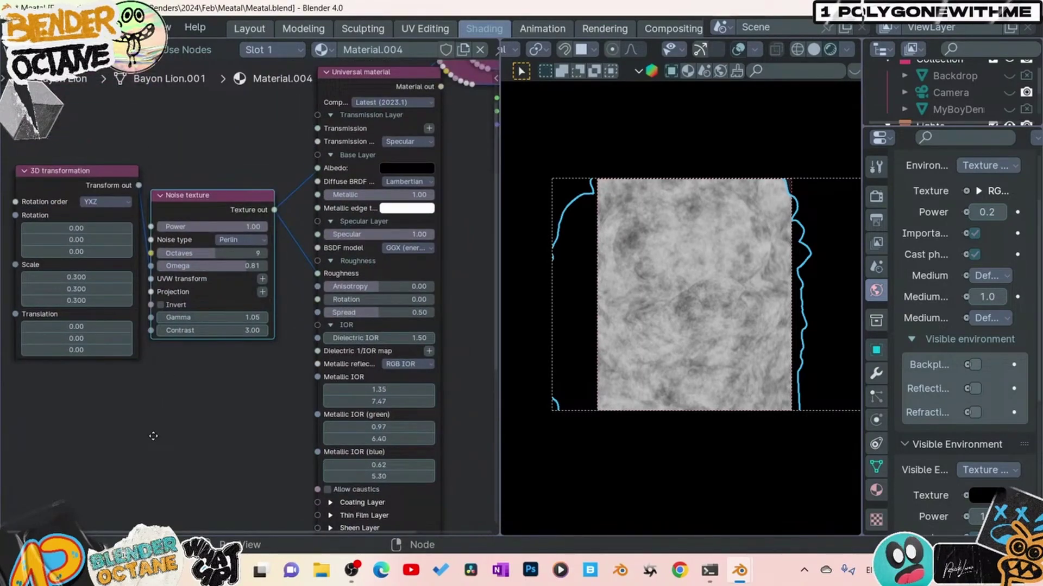
{"action": "left_click", "coordinate": [357, 93], "text": "ctrl+shift"}
{"action": "middle_click_drag", "start_coordinate": [191, 402], "coordinate": [263, 283]}
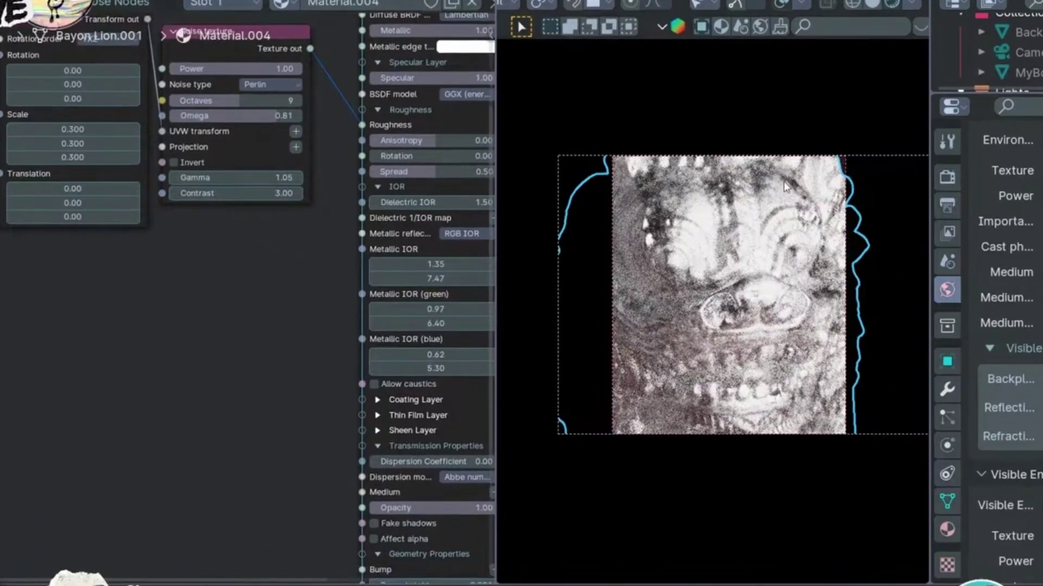
{"action": "middle_click_drag", "start_coordinate": [71, 364], "coordinate": [72, 344]}
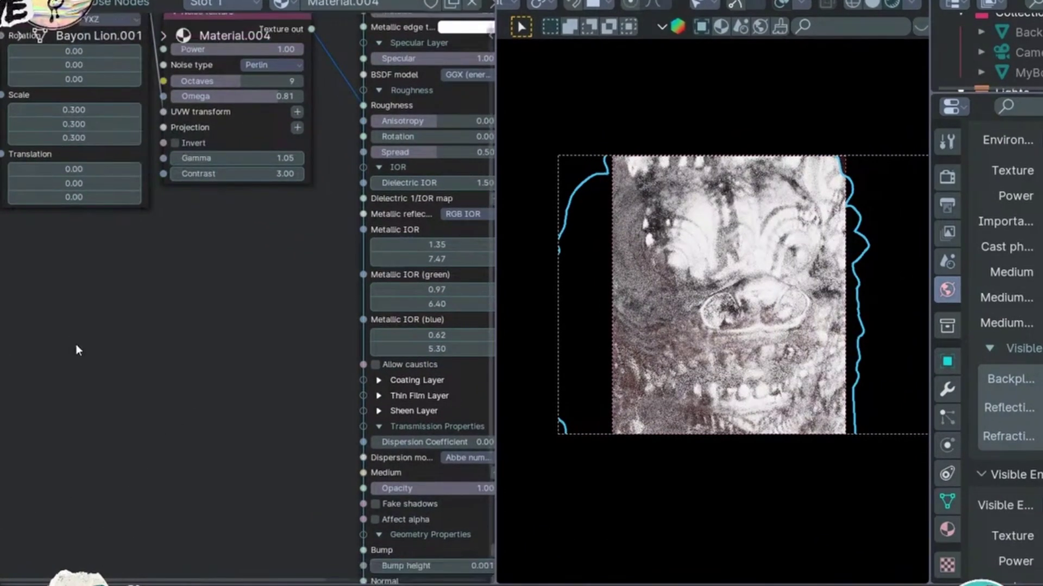
{"action": "middle_click_drag", "start_coordinate": [154, 336], "coordinate": [158, 284]}
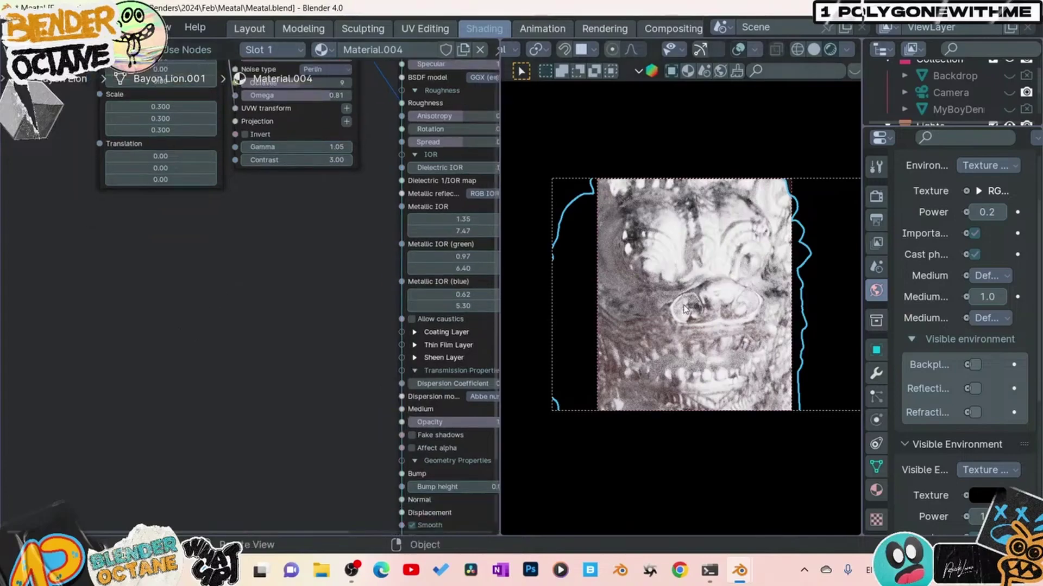
{"action": "middle_click_drag", "start_coordinate": [685, 309], "coordinate": [654, 344]}
{"action": "scroll", "coordinate": [654, 326], "scroll_direction": "up", "scroll_amount": 5}
{"action": "scroll", "coordinate": [681, 304], "scroll_direction": "up", "scroll_amount": 2}
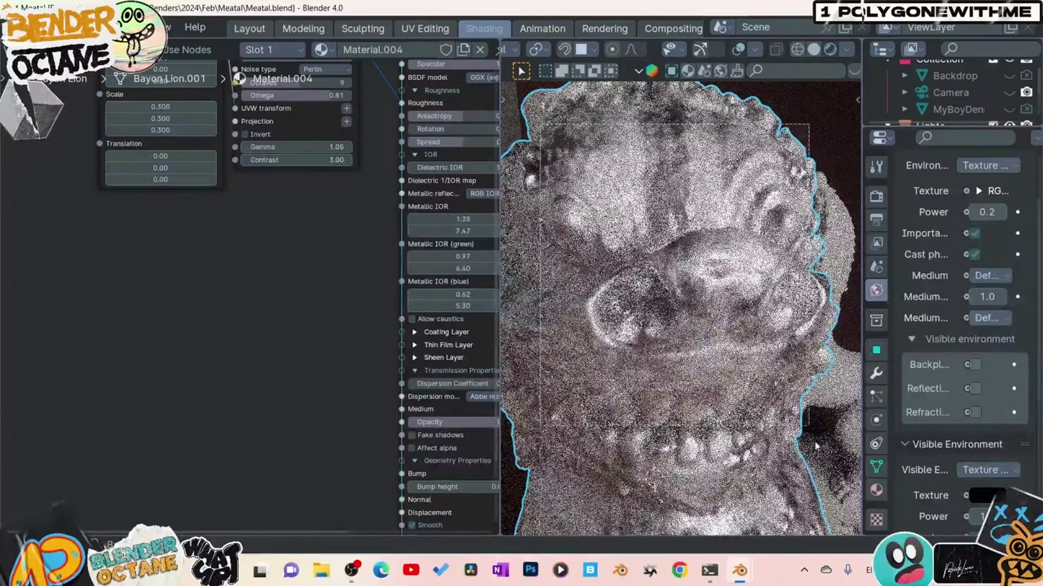
{"action": "left_click_drag", "start_coordinate": [816, 446], "coordinate": [819, 451]}
- Add a Wave pattern node in the empty area below the Noise texture
{"action": "middle_click_drag", "start_coordinate": [251, 305], "coordinate": [213, 295]}
{"action": "middle_click_drag", "start_coordinate": [105, 311], "coordinate": [147, 317]}
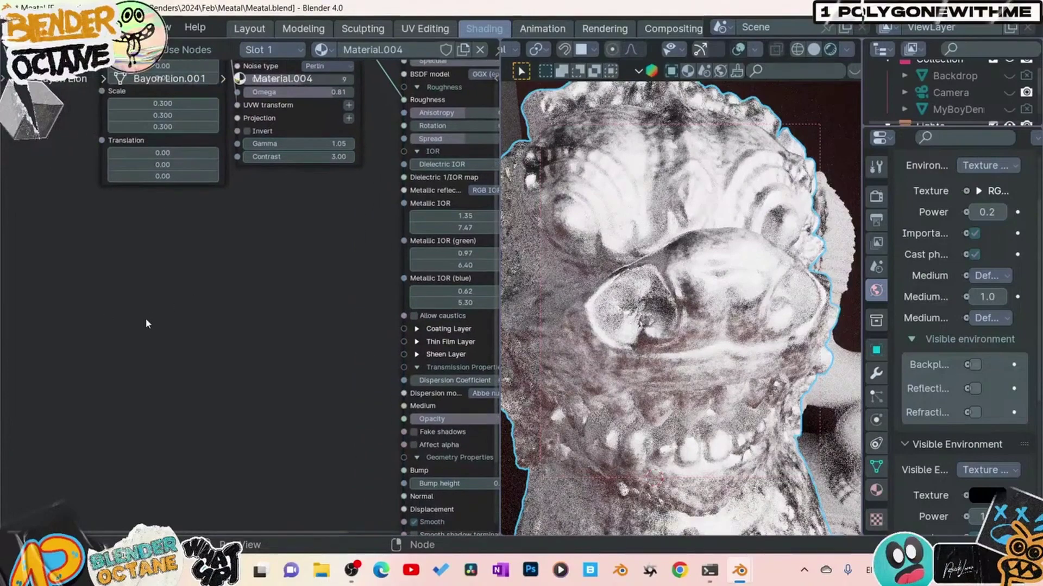
{"action": "key", "text": "shift+a"}
{"action": "type", "text": "wa"}
{"action": "left_click", "coordinate": [239, 359]}
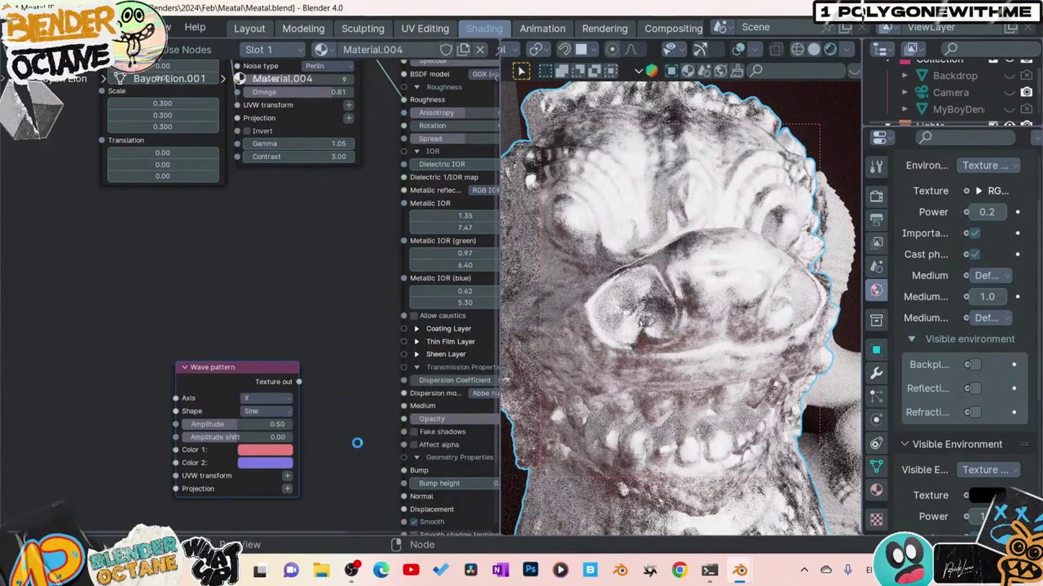
- Change the Wave pattern's Color 1 to a neutral grey with saturation 0 and Color 2 to black
{"action": "middle_click_drag", "start_coordinate": [347, 429], "coordinate": [337, 349]}
{"action": "left_click", "coordinate": [265, 375]}
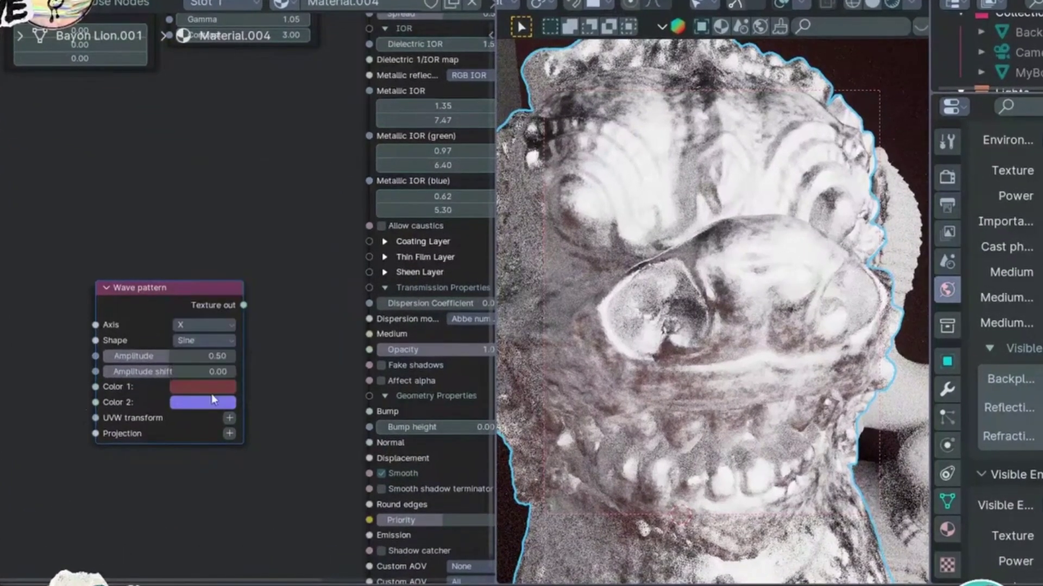
{"action": "left_click", "coordinate": [213, 387]}
{"action": "left_click_drag", "start_coordinate": [242, 352], "coordinate": [196, 352]}
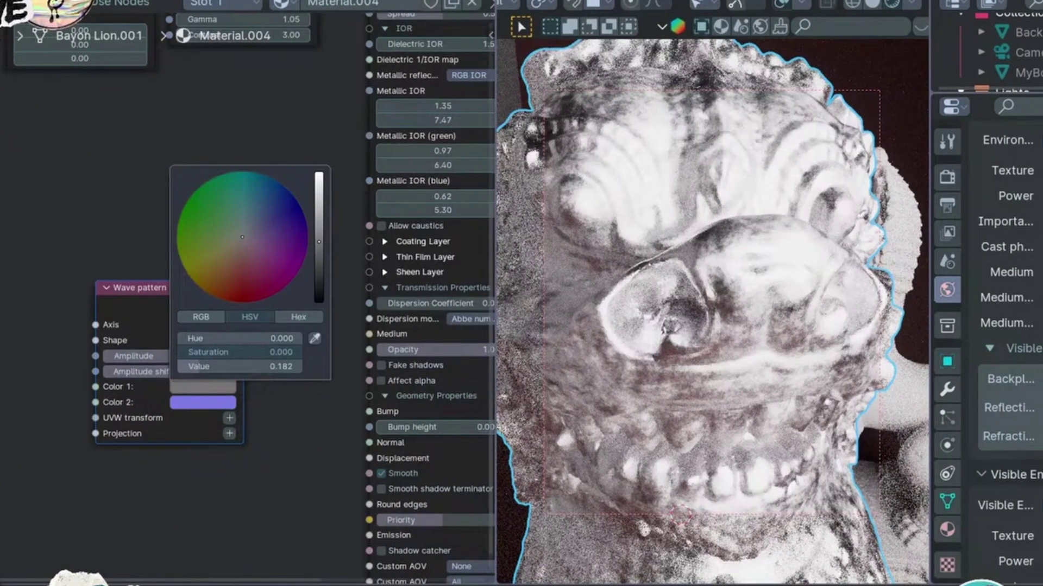
{"action": "left_click", "coordinate": [202, 405]}
{"action": "left_click_drag", "start_coordinate": [218, 386], "coordinate": [141, 371]}
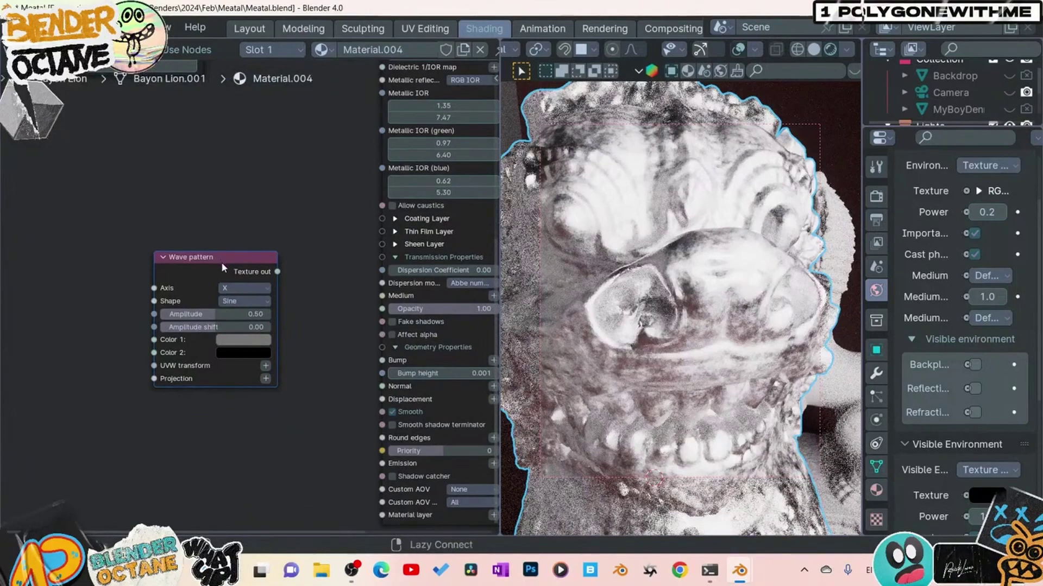
- Connect the Wave pattern's texture output to the Universal material's Bump input
{"action": "right_click_drag", "start_coordinate": [370, 399], "coordinate": [398, 415], "text": "alt+shift"}
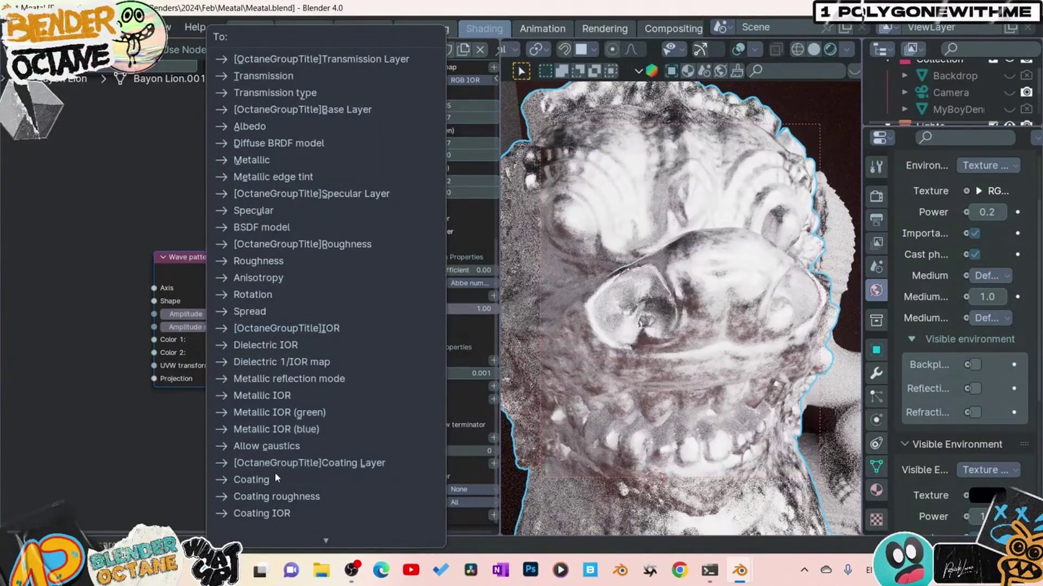
{"action": "scroll", "coordinate": [275, 477], "scroll_direction": "down", "scroll_amount": 3}
{"action": "scroll", "coordinate": [271, 480], "scroll_direction": "down", "scroll_amount": 6}
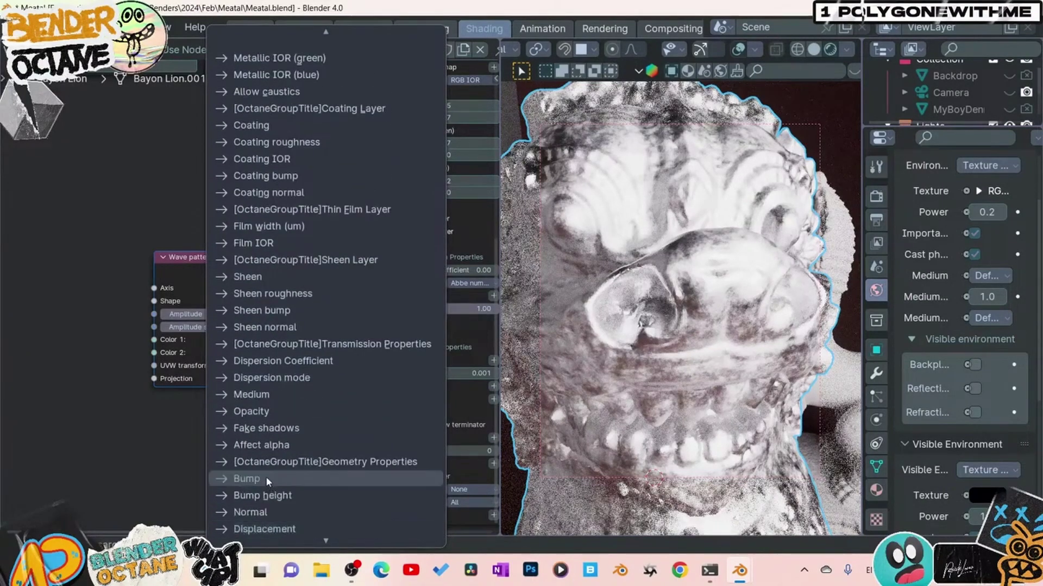
{"action": "left_click", "coordinate": [265, 477]}
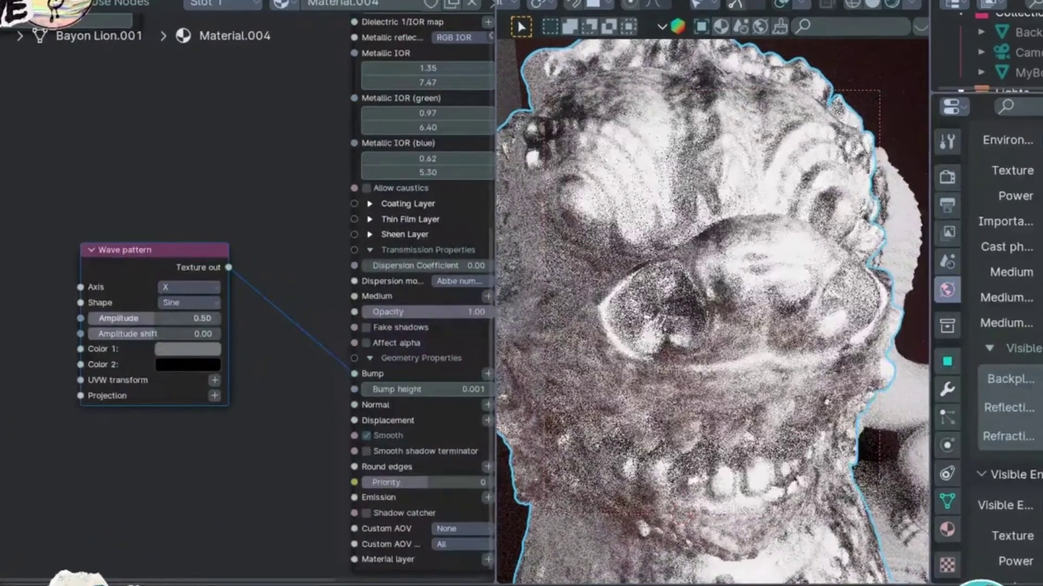
- Set the Wave pattern's Amplitude to 1 and Amplitude shift to -1
{"action": "left_click", "coordinate": [167, 318]}
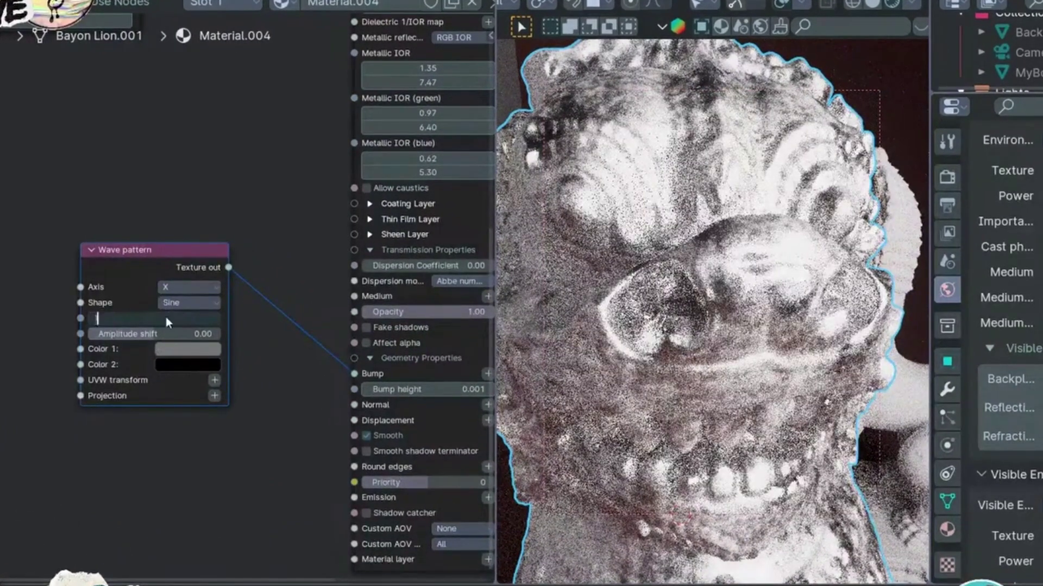
{"action": "type", "text": "1"}
{"action": "key", "text": "Return"}
{"action": "left_click", "coordinate": [180, 337]}
{"action": "type", "text": "-1"}
{"action": "key", "text": "Return"}
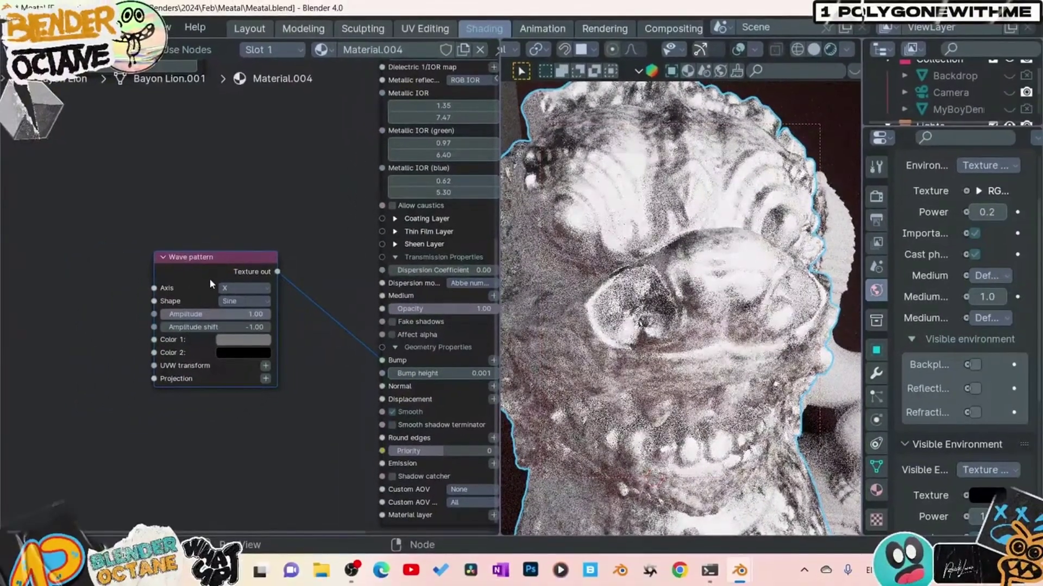
- Preview the Wave pattern on its own and add a 3D transformation to its UVW transform, placed beside it
{"action": "left_click", "coordinate": [213, 263], "text": "ctrl+shift"}
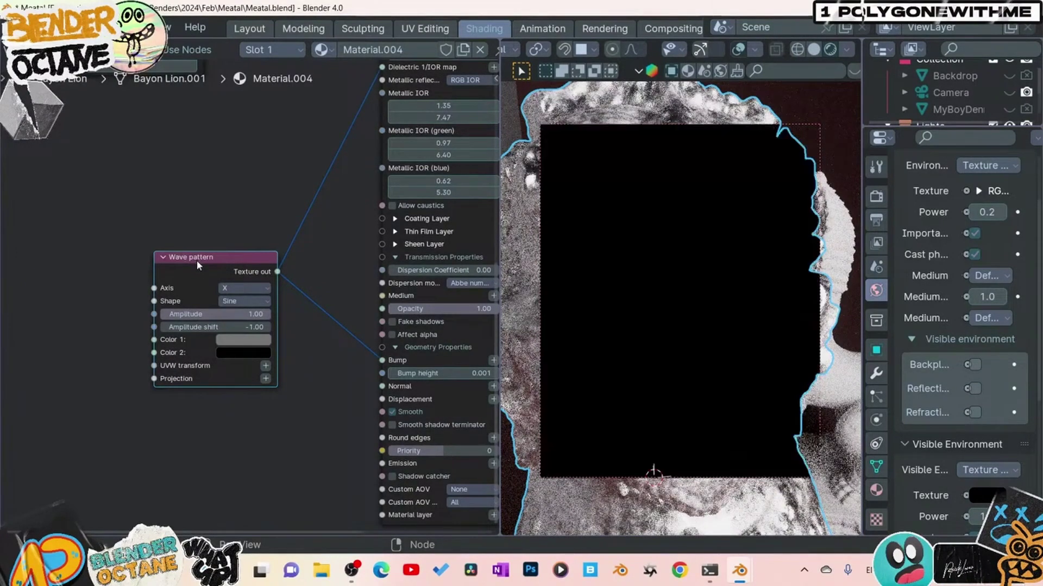
{"action": "left_click", "coordinate": [266, 366]}
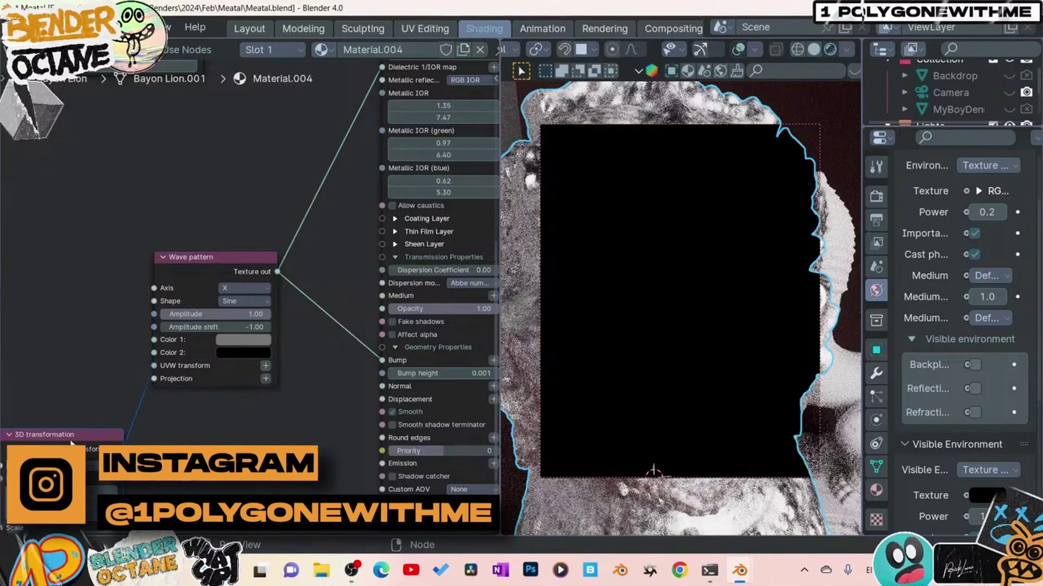
{"action": "left_click_drag", "start_coordinate": [70, 443], "coordinate": [78, 214]}
{"action": "middle_click_drag", "start_coordinate": [116, 440], "coordinate": [139, 425]}
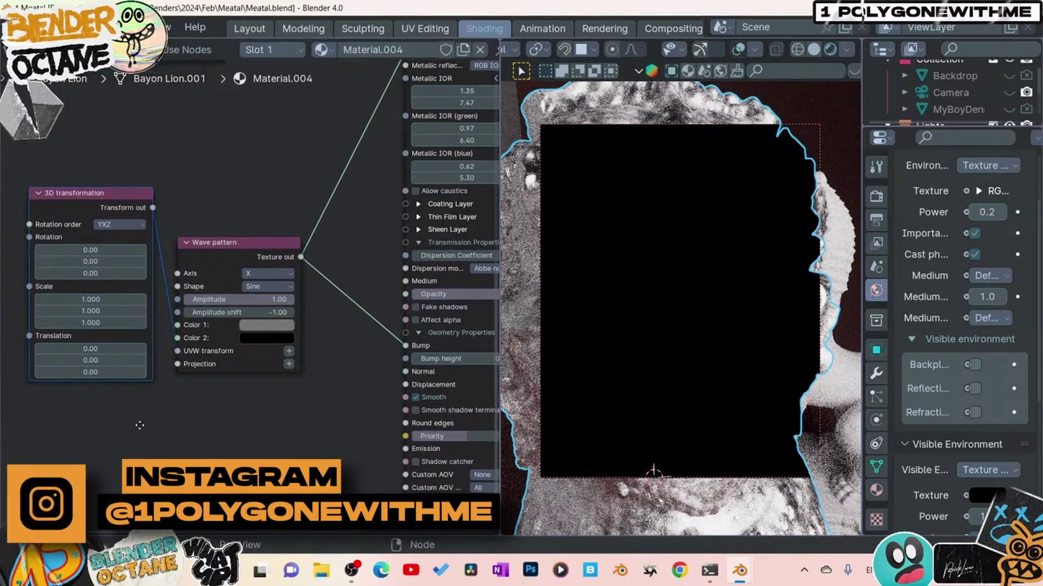
- Set the Wave pattern's 3D transformation rotation to 25, 8 and 46
{"action": "left_click", "coordinate": [100, 248]}
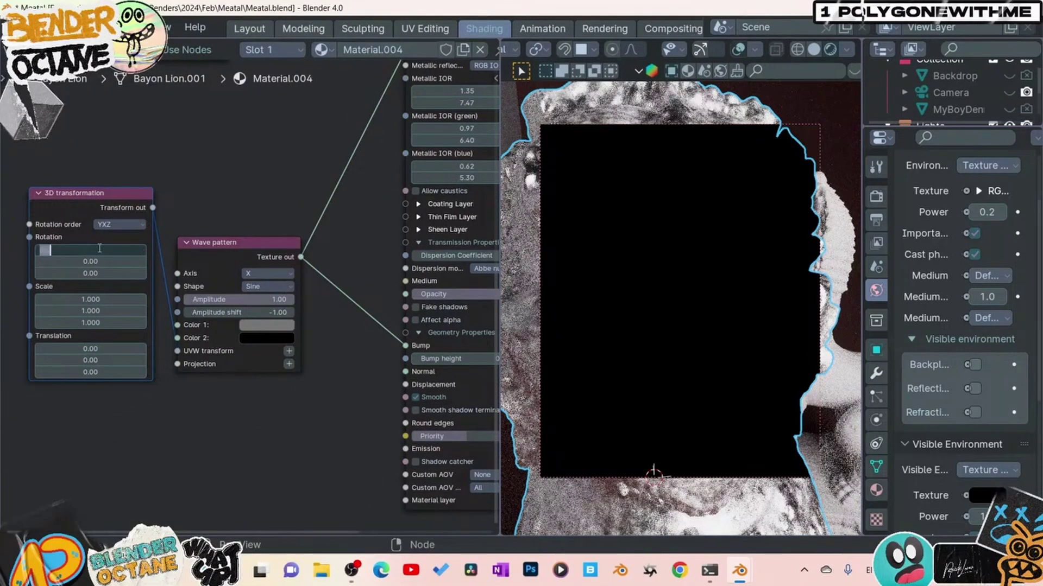
{"action": "type", "text": "25"}
{"action": "key", "text": "Return"}
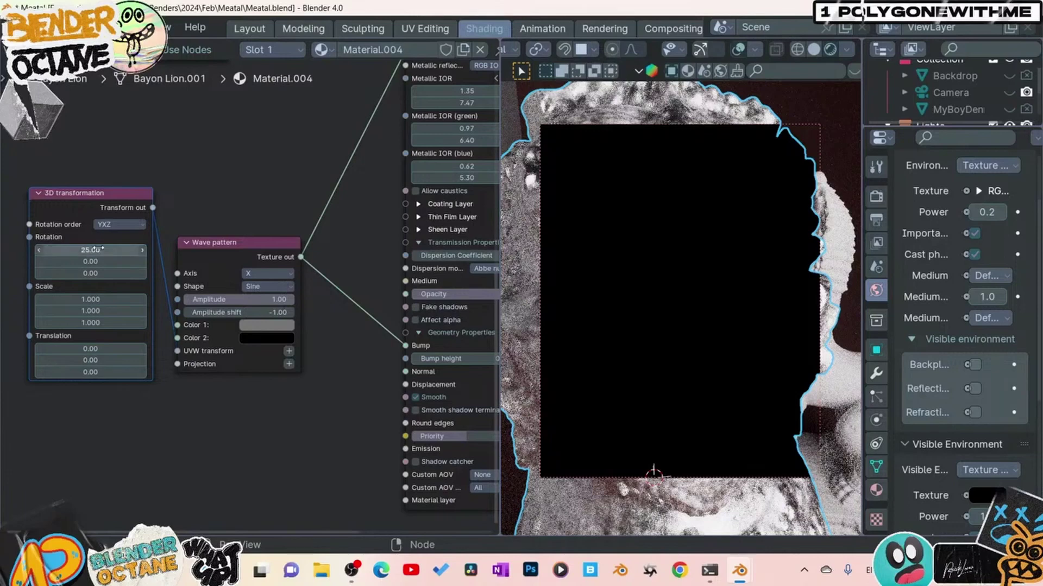
{"action": "left_click", "coordinate": [103, 262]}
{"action": "type", "text": "8"}
{"action": "key", "text": "Return"}
{"action": "left_click", "coordinate": [103, 273]}
{"action": "type", "text": "46"}
{"action": "key", "text": "Return"}
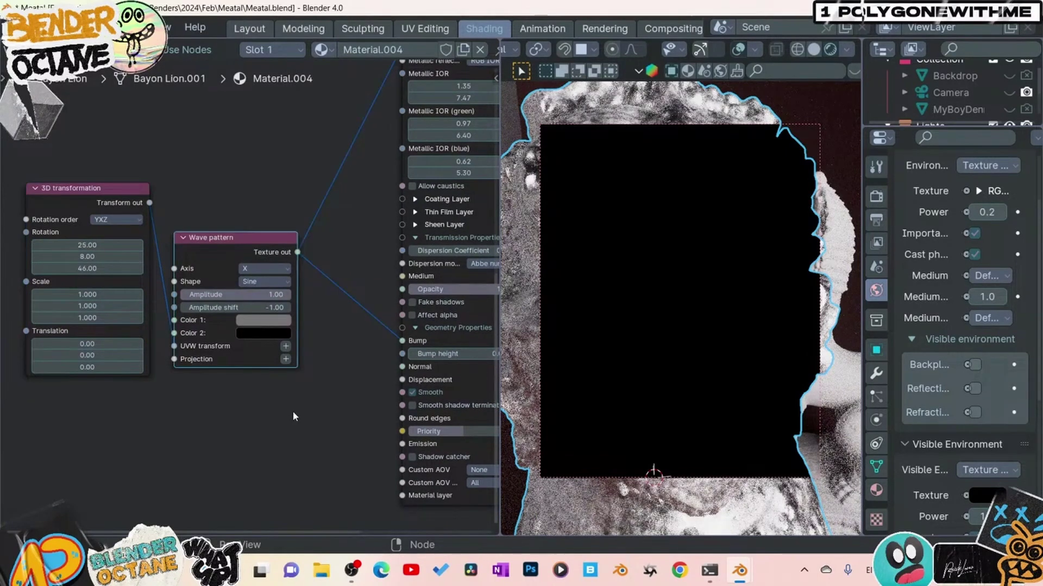
- Save the file and preview the full Universal material again
{"action": "scroll", "coordinate": [294, 379], "scroll_direction": "down", "scroll_amount": 2}
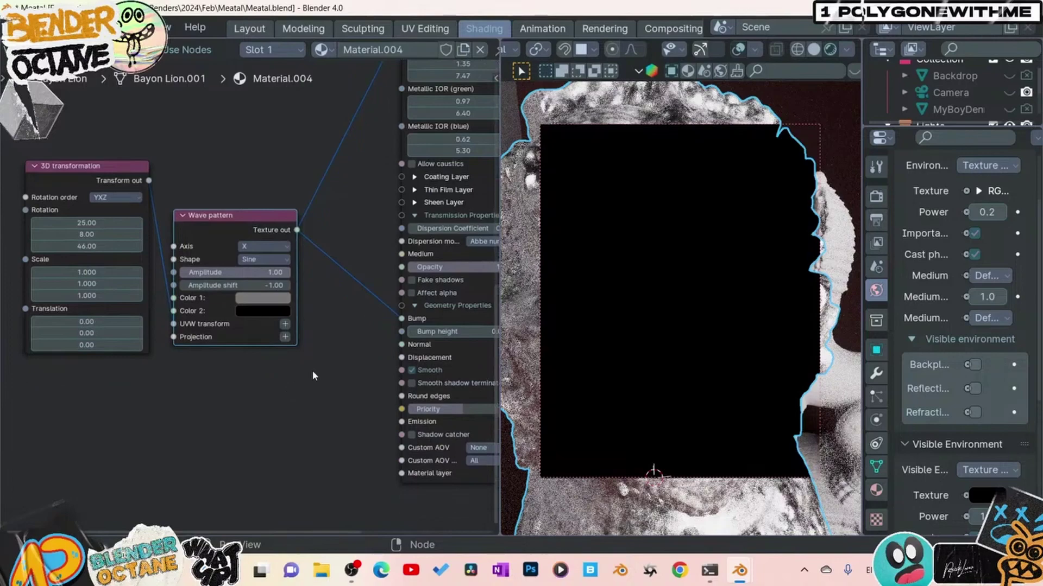
{"action": "middle_click_drag", "start_coordinate": [234, 328], "coordinate": [240, 320]}
{"action": "key", "text": "ctrl+s"}
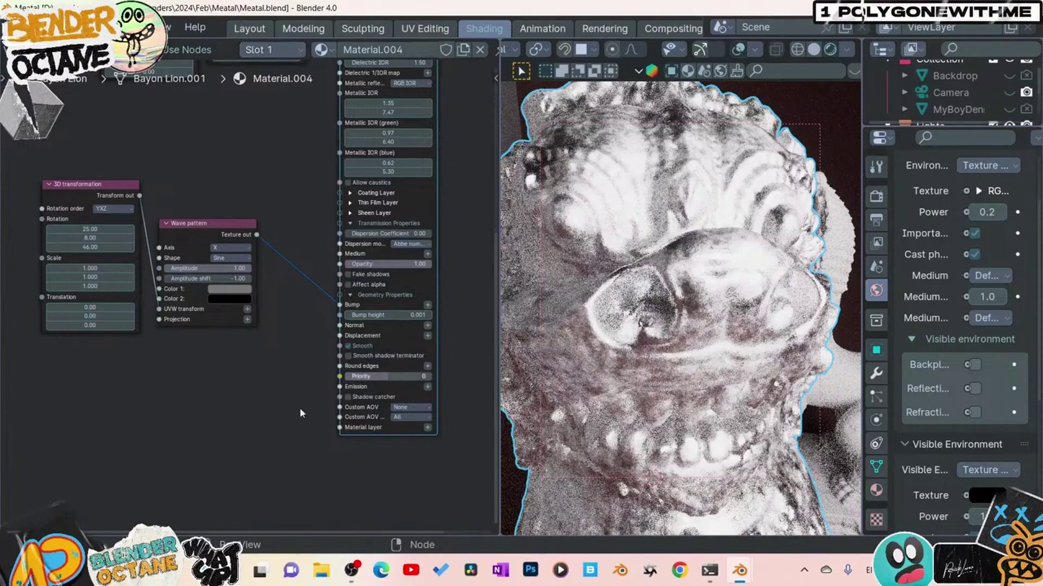
- Increase the Universal material's Bump height
{"action": "scroll", "coordinate": [279, 407], "scroll_direction": "up", "scroll_amount": 2}
{"action": "middle_click_drag", "start_coordinate": [262, 373], "coordinate": [256, 352]}
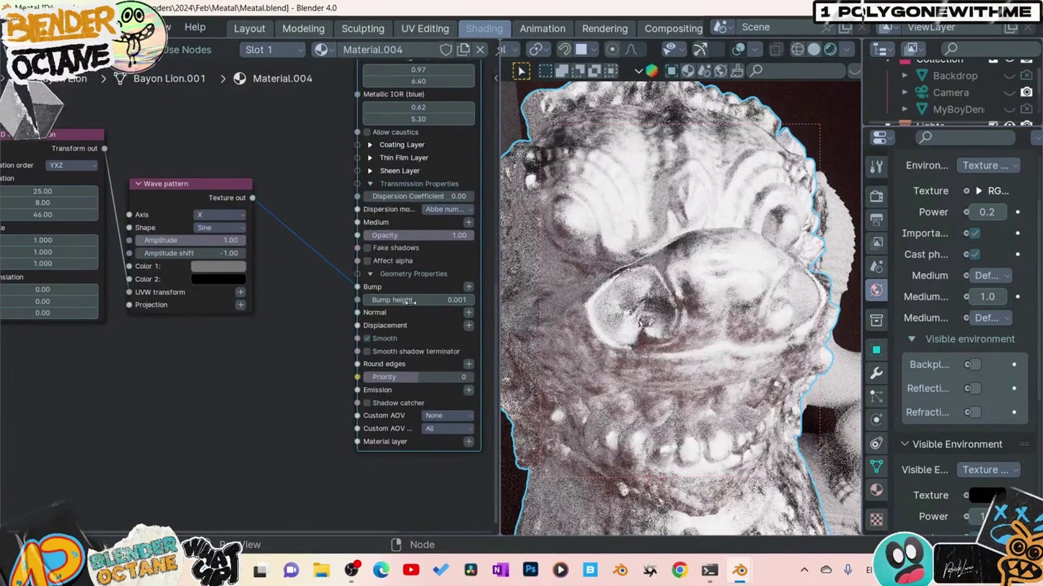
{"action": "left_click", "coordinate": [411, 302]}
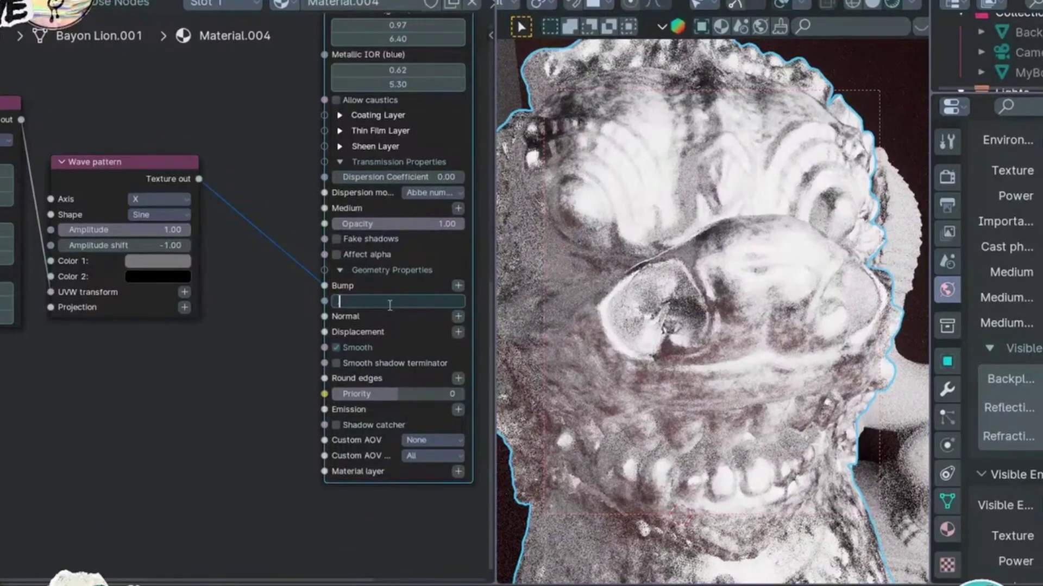
{"action": "key", "text": "Return"}
- Check the Wave pattern's isolated preview against the full Universal material on the lion's face
{"action": "middle_click_drag", "start_coordinate": [177, 381], "coordinate": [266, 358]}
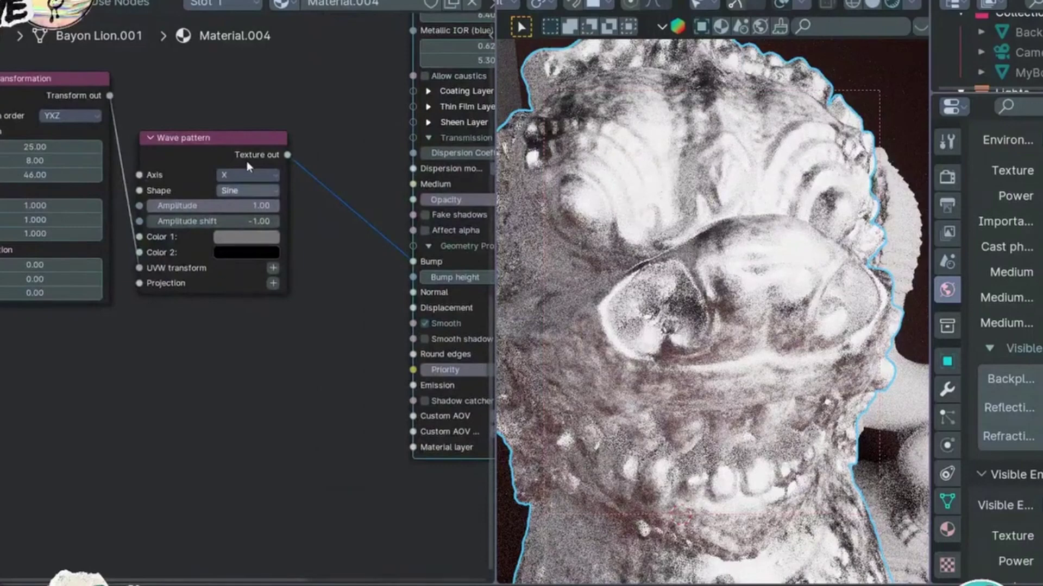
{"action": "left_click", "coordinate": [250, 142]}
{"action": "scroll", "coordinate": [249, 143], "scroll_direction": "down", "scroll_amount": 4}
{"action": "middle_click_drag", "start_coordinate": [388, 163], "coordinate": [68, 528]}
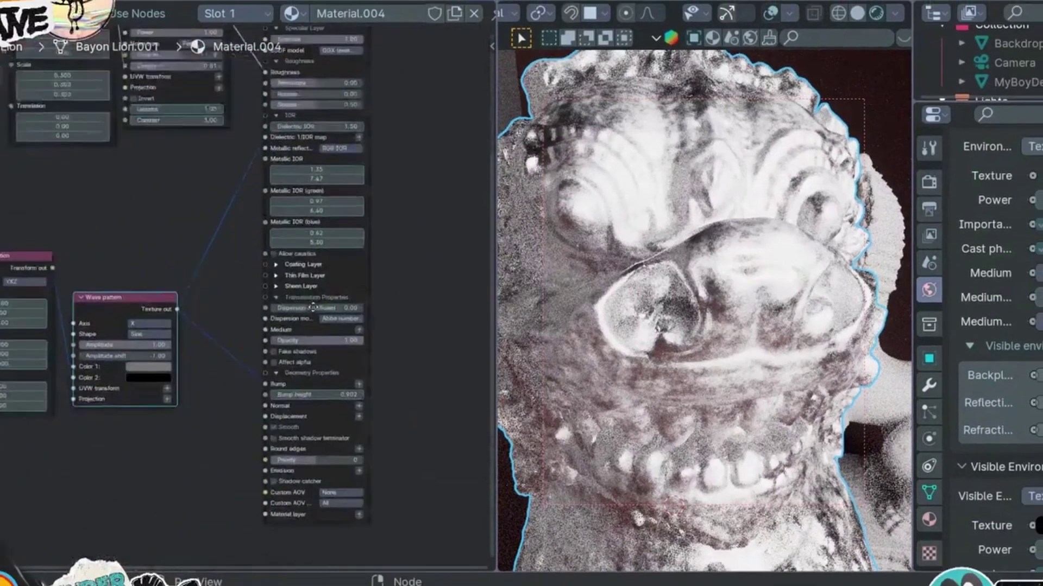
{"action": "middle_click_drag", "start_coordinate": [315, 308], "coordinate": [459, 235]}
{"action": "scroll", "coordinate": [190, 329], "scroll_direction": "up", "scroll_amount": 4}
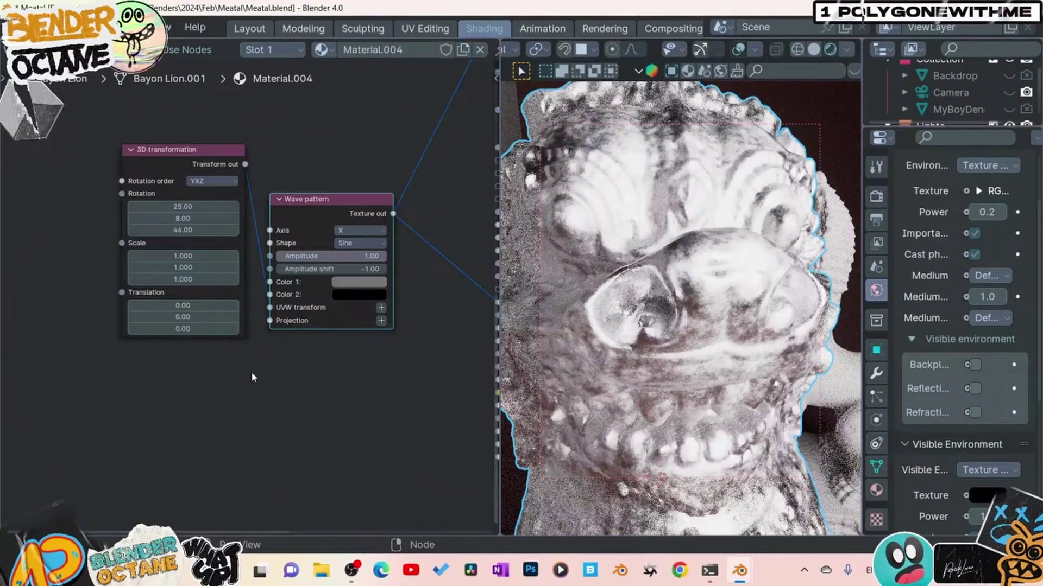
{"action": "middle_click_drag", "start_coordinate": [251, 370], "coordinate": [190, 370]}
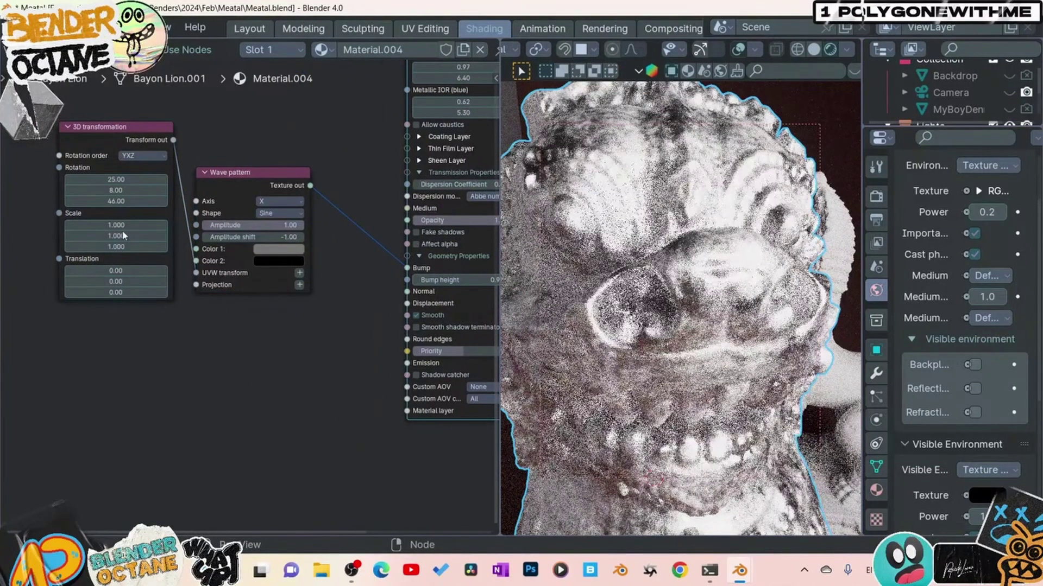
- Add a Noise texture below the Wave pattern and connect it to the Universal material's Bump input instead
{"action": "key", "text": "shift+a"}
{"action": "type", "text": "no"}
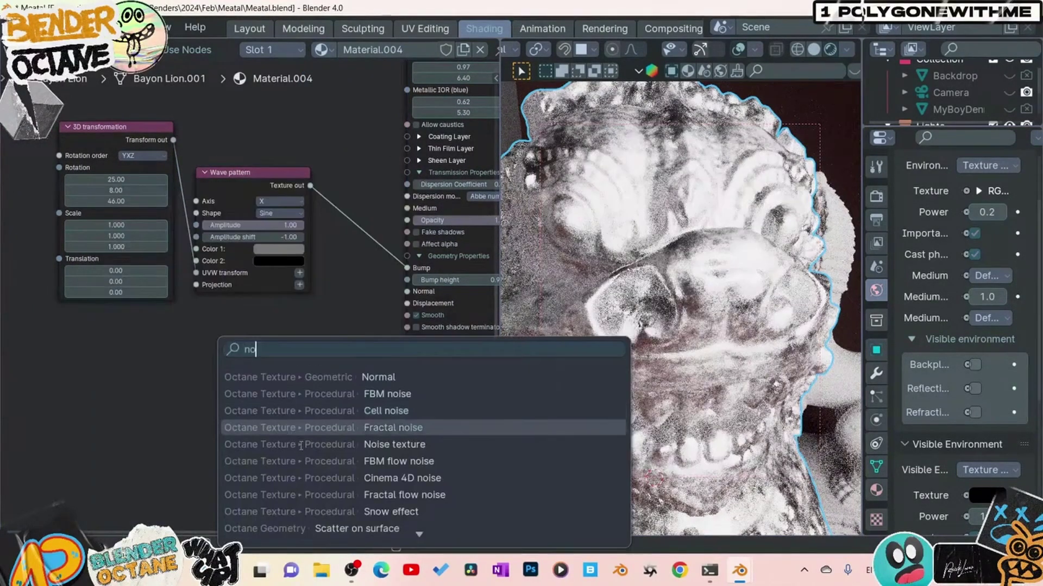
{"action": "left_click", "coordinate": [302, 444]}
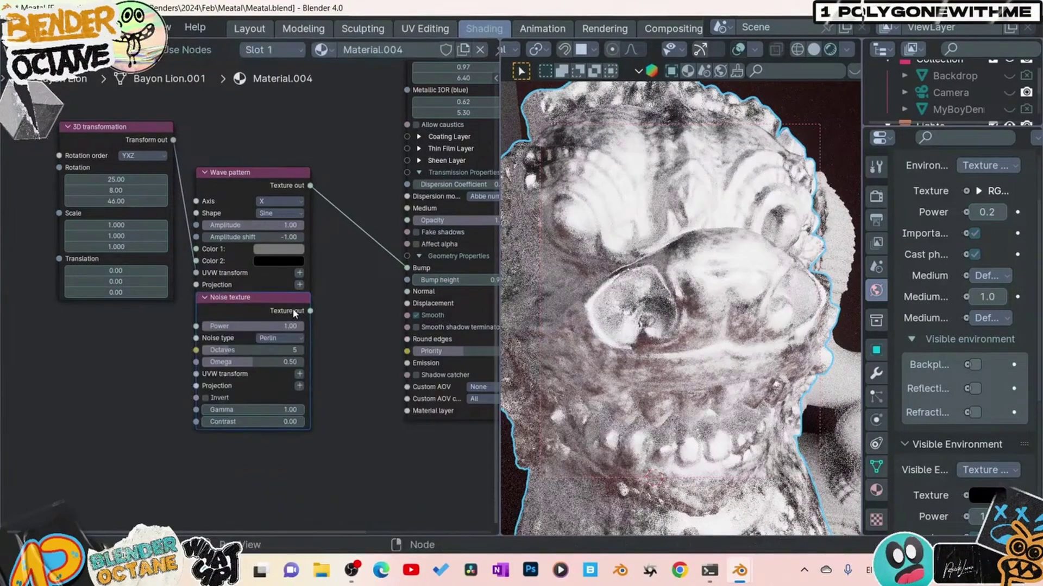
{"action": "left_click_drag", "start_coordinate": [293, 313], "coordinate": [407, 267]}
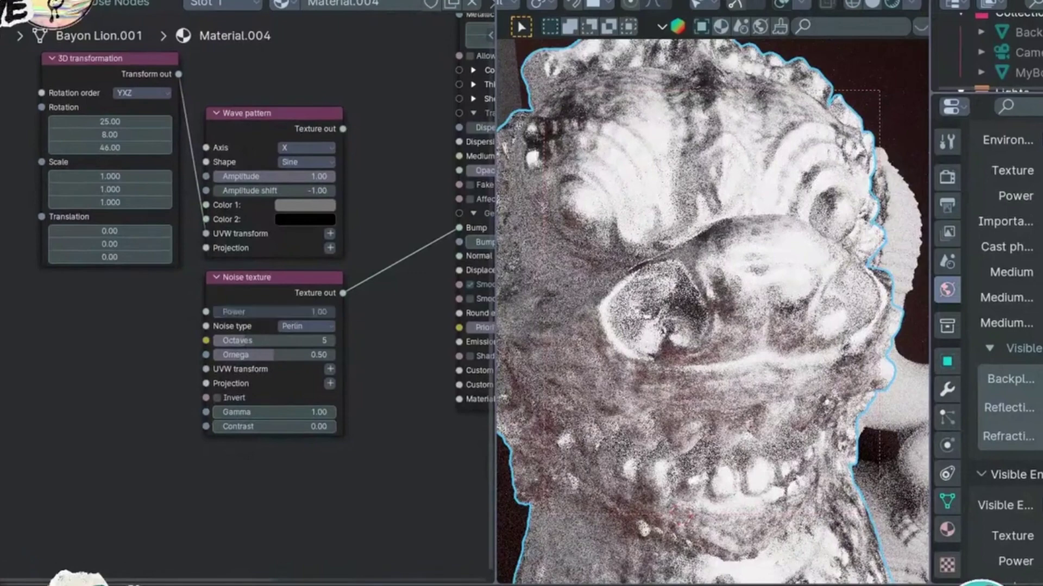
- Set the new Noise texture's Power to 0.08 and its noise type to Chips
{"action": "left_click", "coordinate": [255, 337]}
{"action": "key", "text": "BackSpace"}
{"action": "key", "text": "Return"}
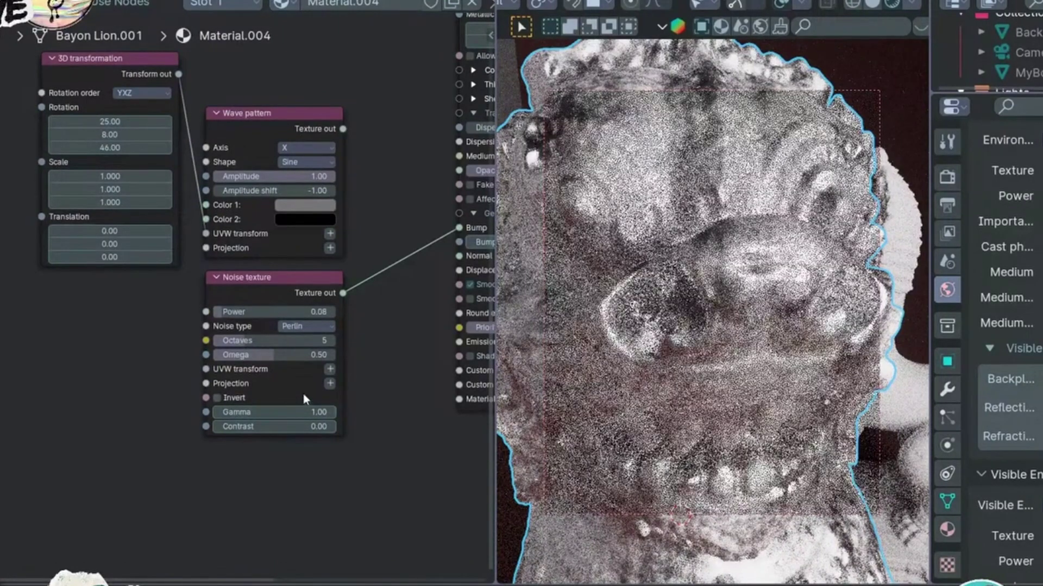
{"action": "left_click", "coordinate": [321, 325]}
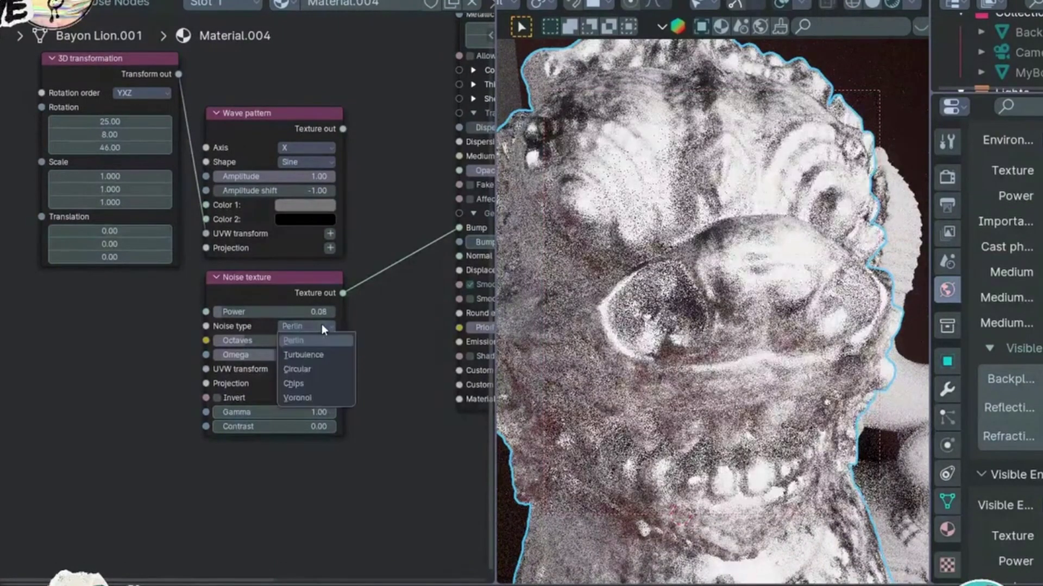
{"action": "left_click", "coordinate": [305, 374]}
- Preview the Chips noise on its own and set its Octaves to 8 and Omega to 0.83
{"action": "left_click", "coordinate": [276, 288], "text": "ctrl+shift"}
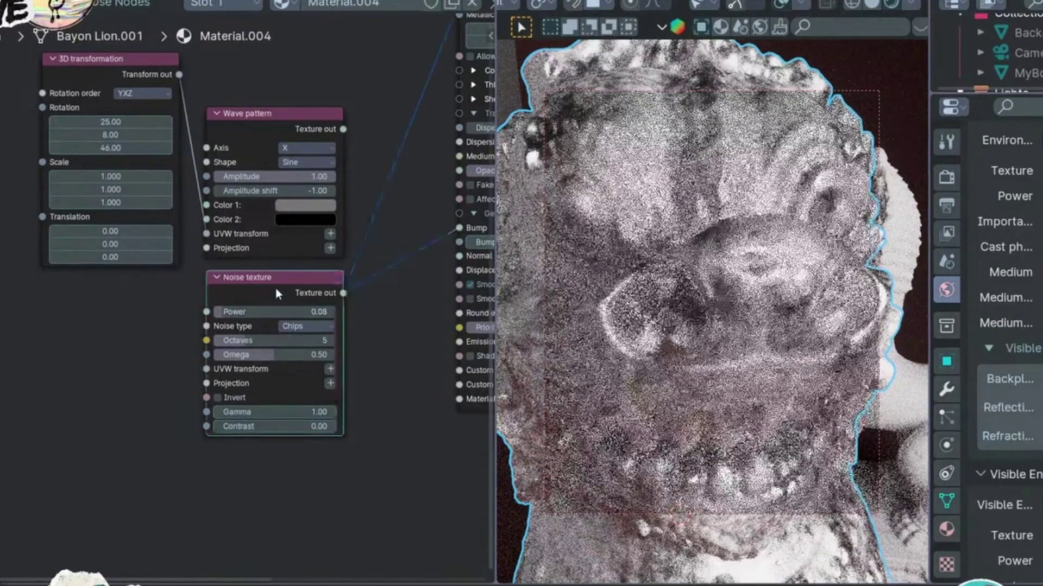
{"action": "left_click", "coordinate": [285, 338]}
{"action": "key", "text": "BackSpace"}
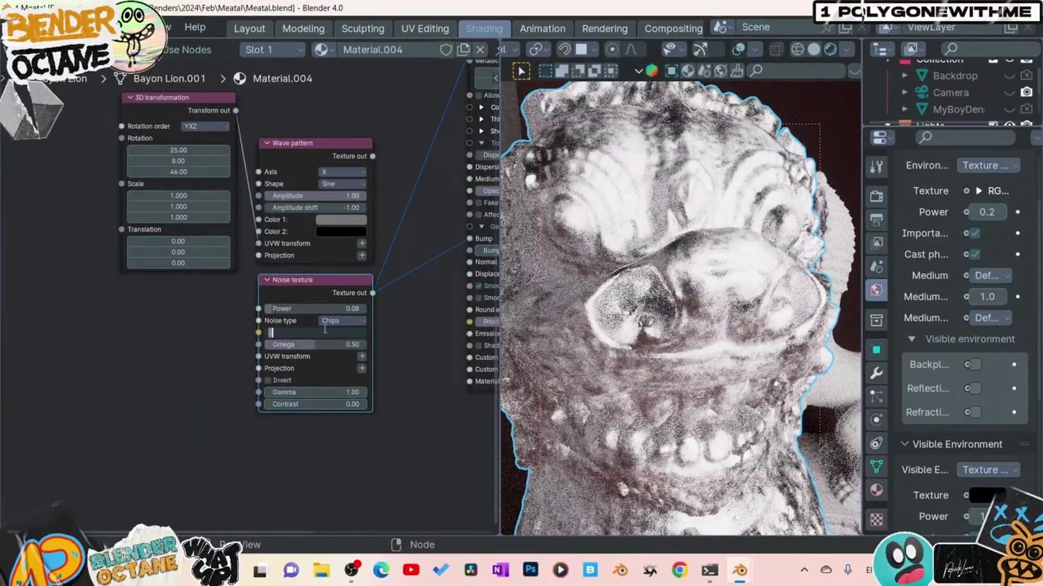
{"action": "type", "text": "8"}
{"action": "key", "text": "Tab"}
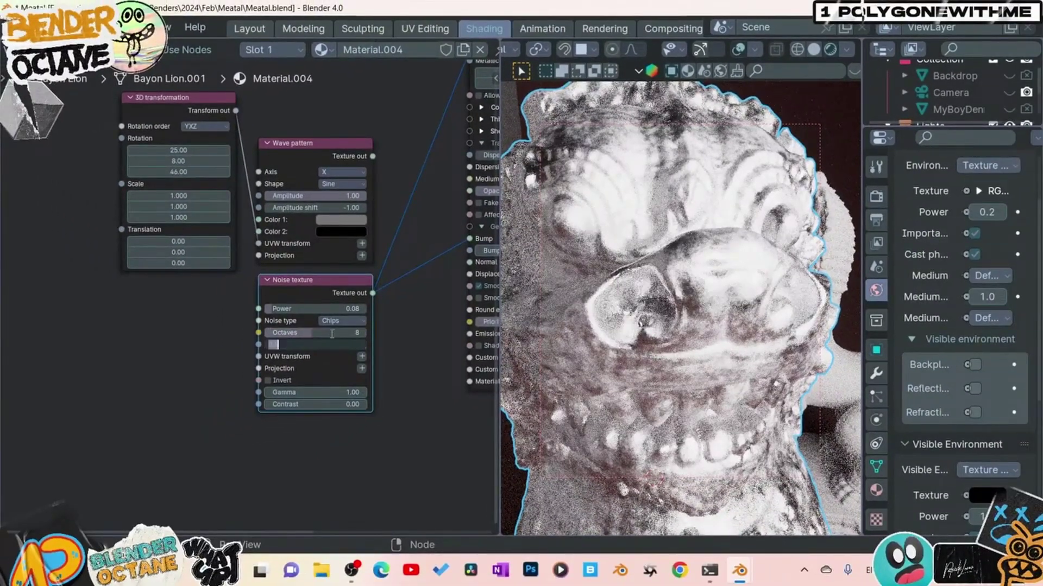
{"action": "key", "text": "BackSpace"}
{"action": "type", "text": ".83"}
{"action": "key", "text": "Return"}
- Set the Chips noise's Gamma to 2.36 and Contrast to 20
{"action": "left_click", "coordinate": [331, 391]}
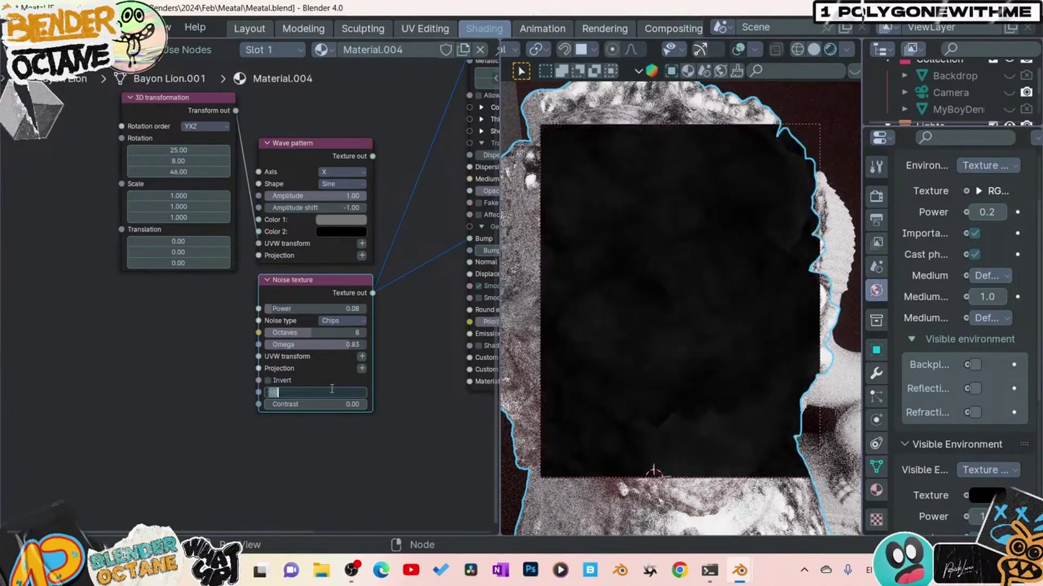
{"action": "type", "text": "2.36"}
{"action": "key", "text": "Return"}
{"action": "left_click", "coordinate": [346, 404]}
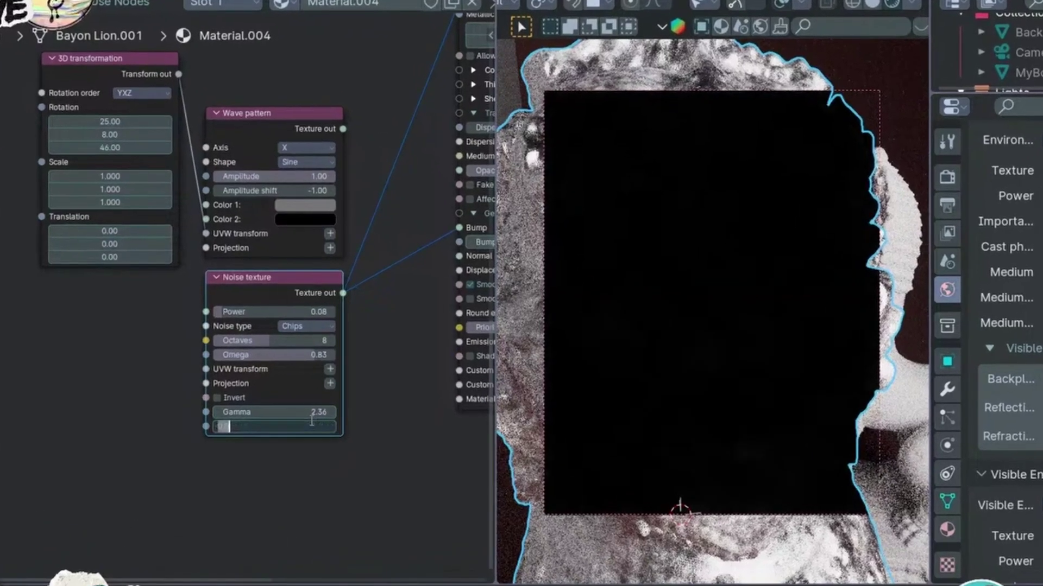
{"action": "type", "text": "20"}
{"action": "key", "text": "Return"}
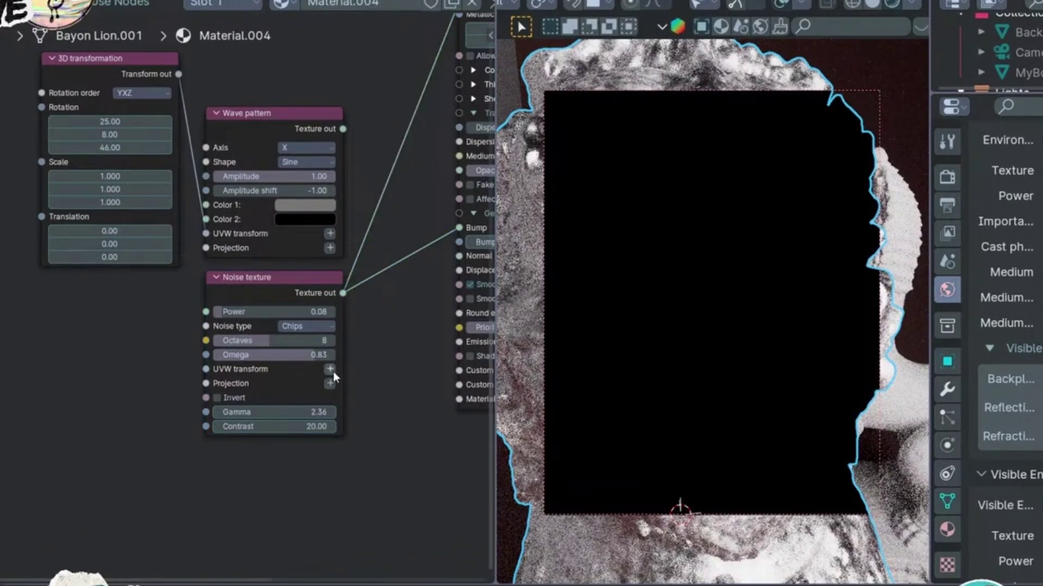
- Add a 3D transformation to the Chips noise's UVW transform and set its scale to 0.2 on all axes
{"action": "left_click", "coordinate": [329, 370]}
{"action": "left_click_drag", "start_coordinate": [108, 420], "coordinate": [116, 315]}
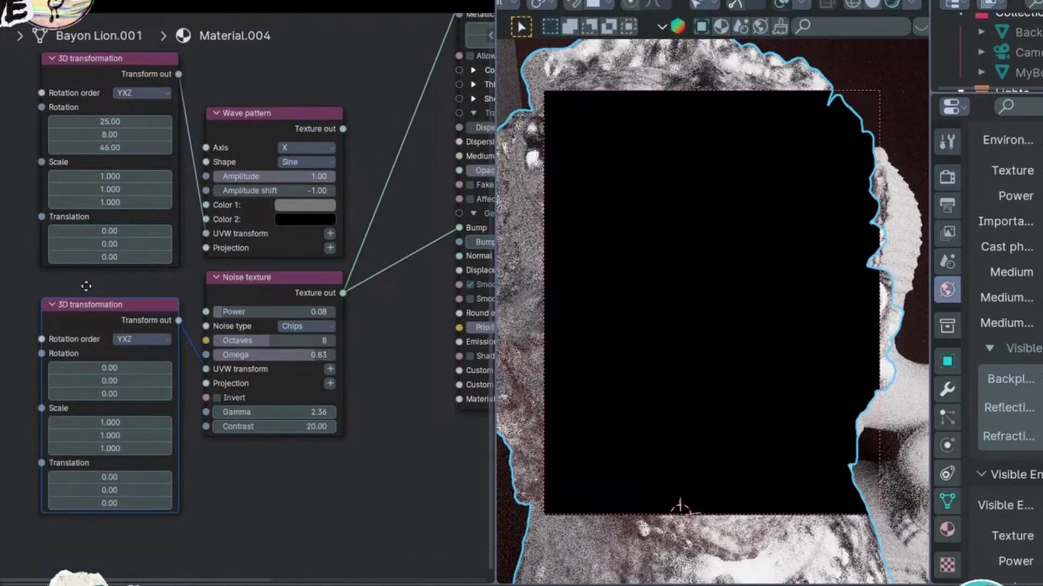
{"action": "left_click_drag", "start_coordinate": [108, 422], "coordinate": [121, 444]}
{"action": "type", "text": "0.2"}
{"action": "key", "text": "Return"}
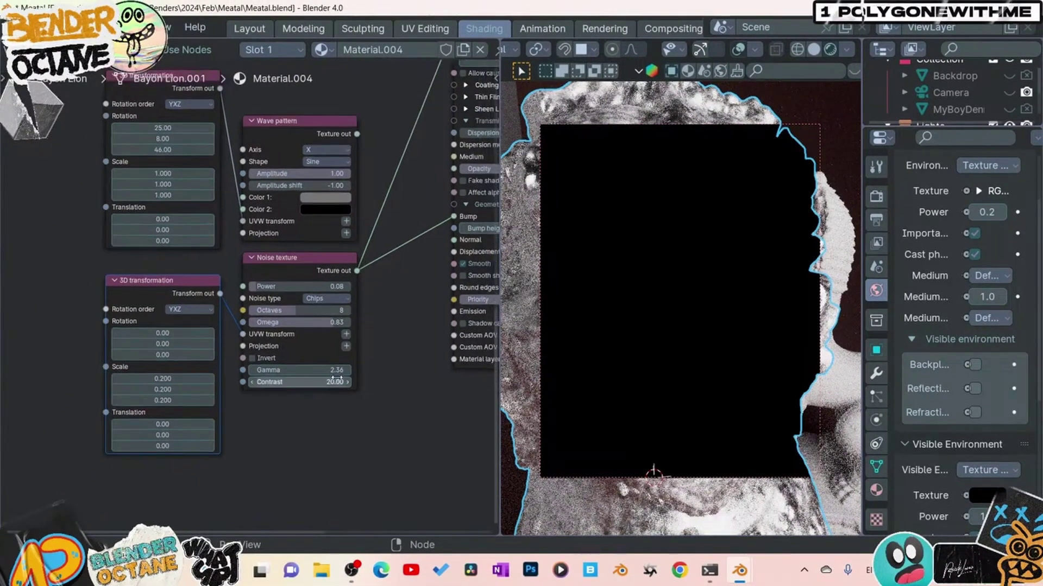
- Set the Chips noise's Gamma to 0.65 and move the wave and noise bump nodes farther from the Universal material
{"action": "left_click_drag", "start_coordinate": [333, 370], "coordinate": [309, 370]}
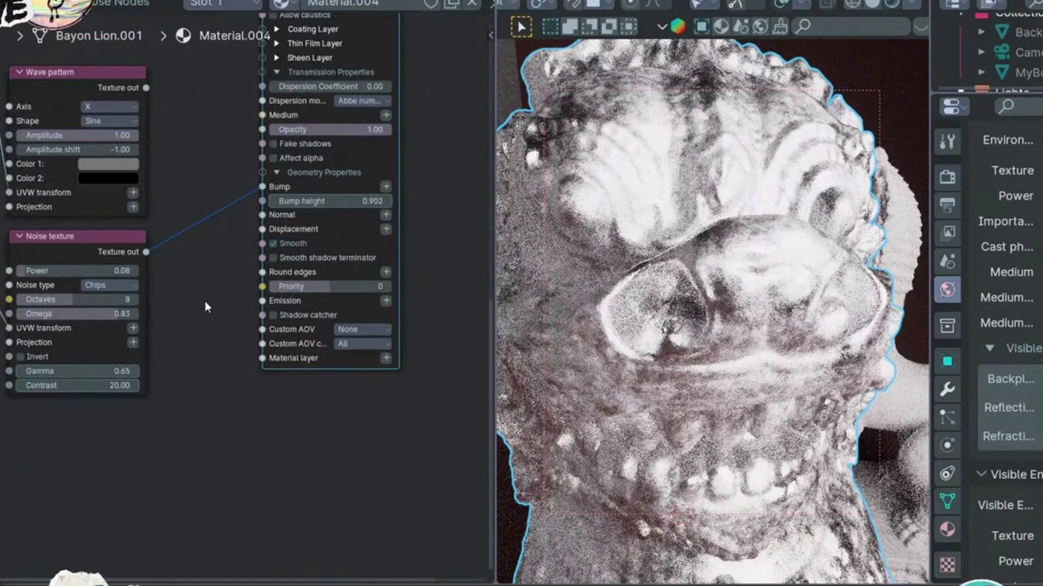
{"action": "scroll", "coordinate": [201, 310], "scroll_direction": "down", "scroll_amount": 2}
{"action": "scroll", "coordinate": [182, 342], "scroll_direction": "down", "scroll_amount": 1}
{"action": "middle_click_drag", "start_coordinate": [210, 347], "coordinate": [265, 342]}
{"action": "left_click_drag", "start_coordinate": [1, 163], "coordinate": [202, 423]}
{"action": "key", "text": "g"}
{"action": "left_click", "coordinate": [92, 414]}
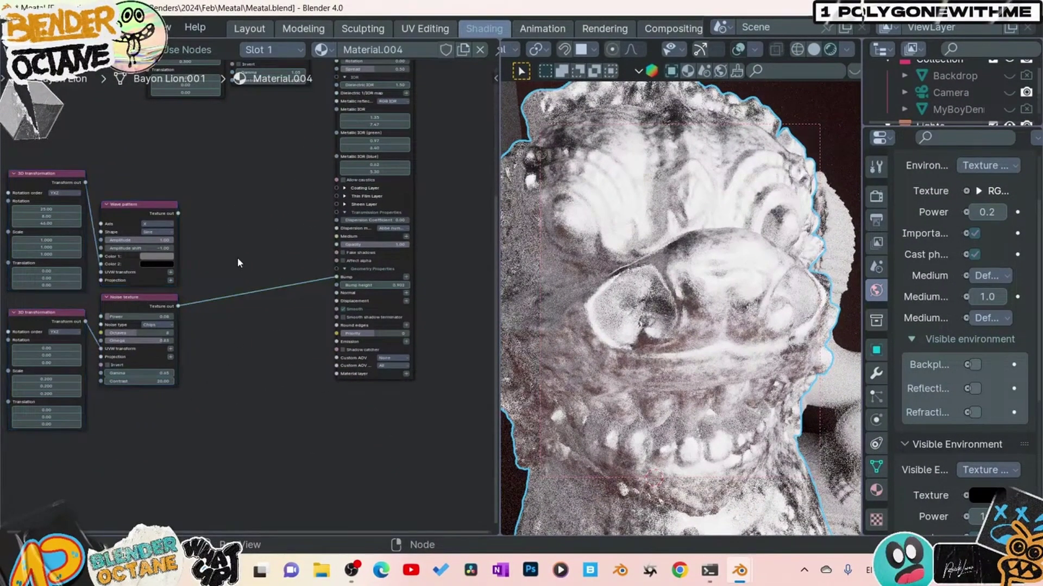
- Add a Multiply texture feeding the Bump input, with the Wave pattern as Texture 1 and the Chips noise as Texture 2
{"action": "key", "text": "shift+a"}
{"action": "type", "text": "mu"}
{"action": "key", "text": "Return"}
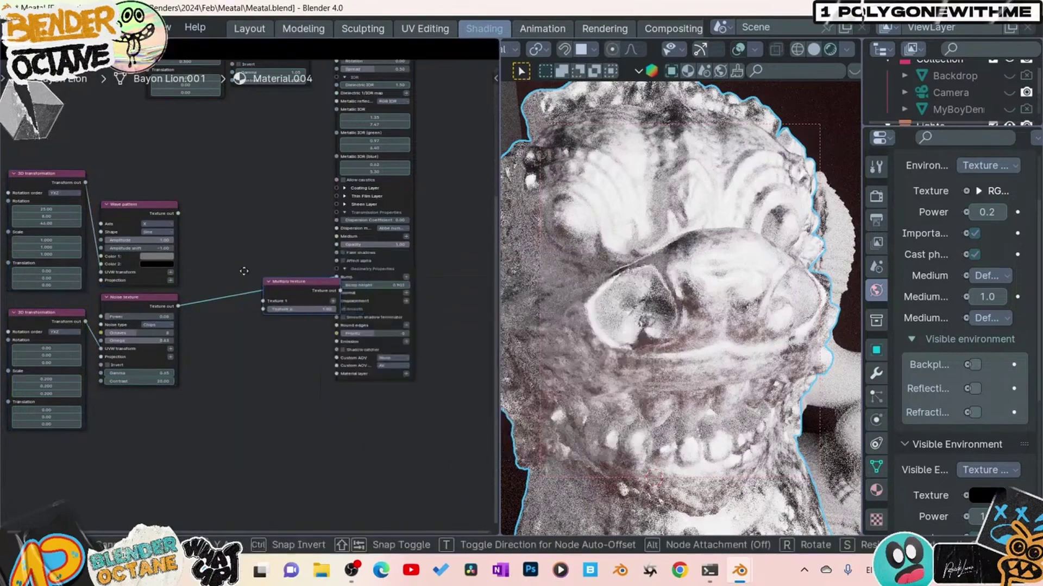
{"action": "left_click", "coordinate": [235, 294]}
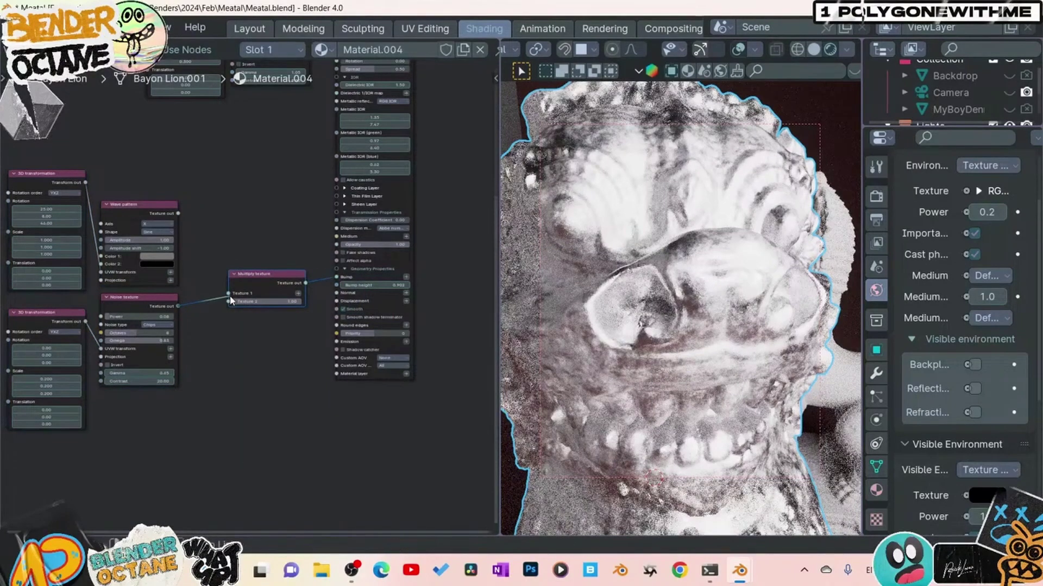
{"action": "scroll", "coordinate": [230, 298], "scroll_direction": "up", "scroll_amount": 2}
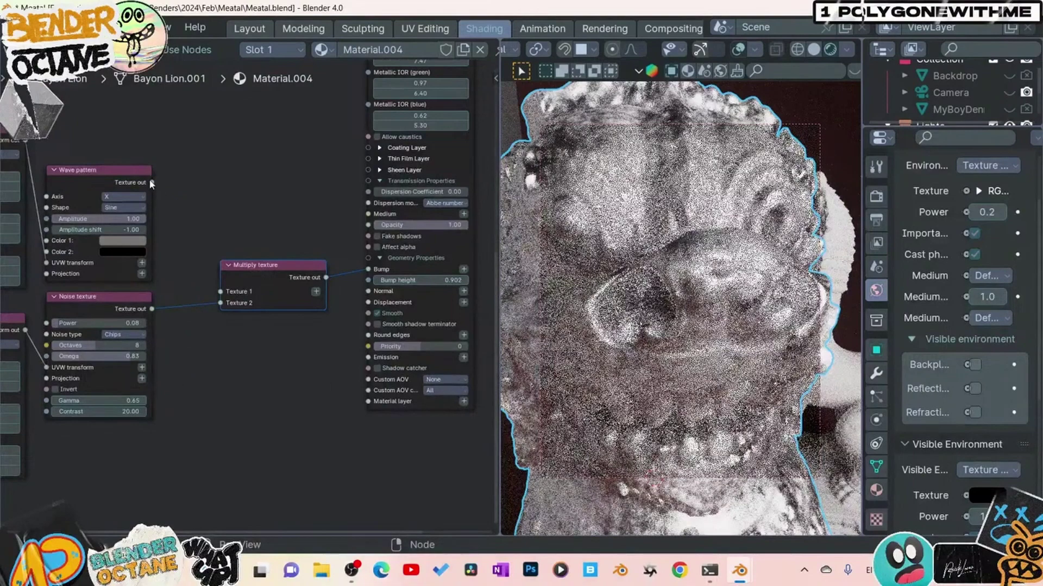
{"action": "left_click_drag", "start_coordinate": [151, 182], "coordinate": [220, 292]}
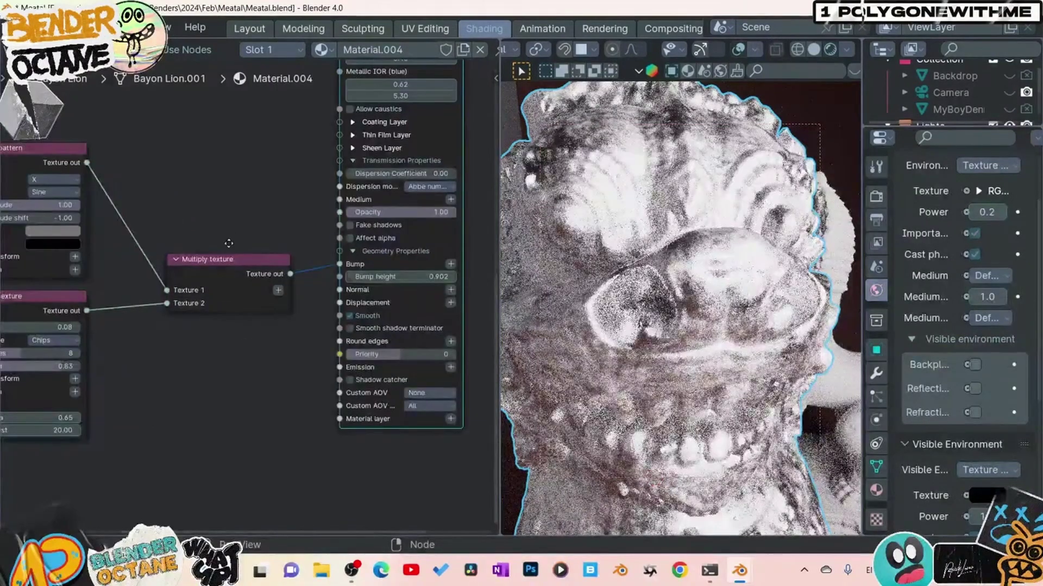
- Maximize the node editor and move the Material Output node far away from the Universal material
{"action": "middle_click_drag", "start_coordinate": [229, 237], "coordinate": [169, 371]}
{"action": "scroll", "coordinate": [216, 262], "scroll_direction": "down", "scroll_amount": 6}
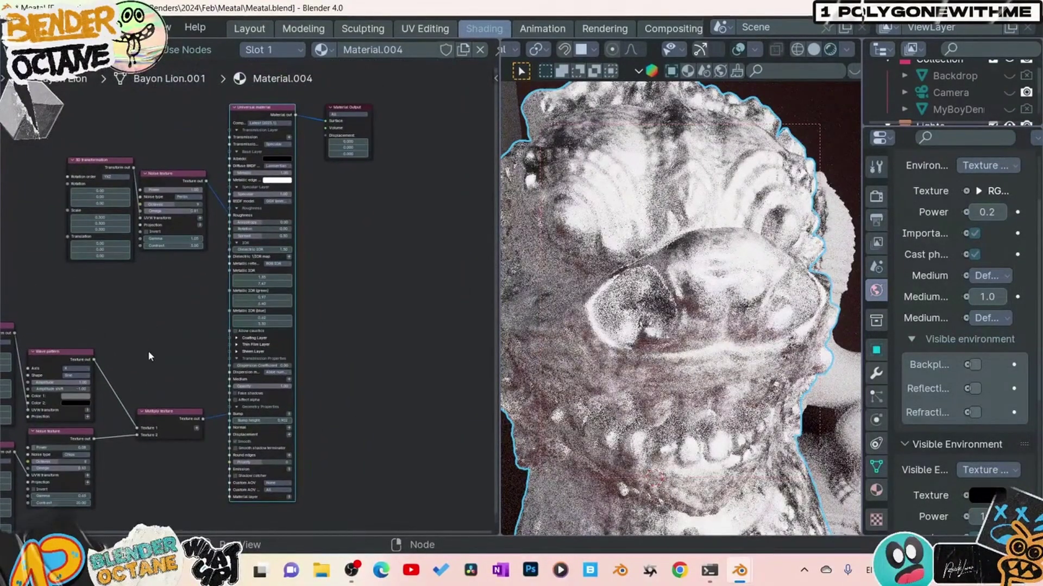
{"action": "middle_click_drag", "start_coordinate": [313, 301], "coordinate": [193, 315]}
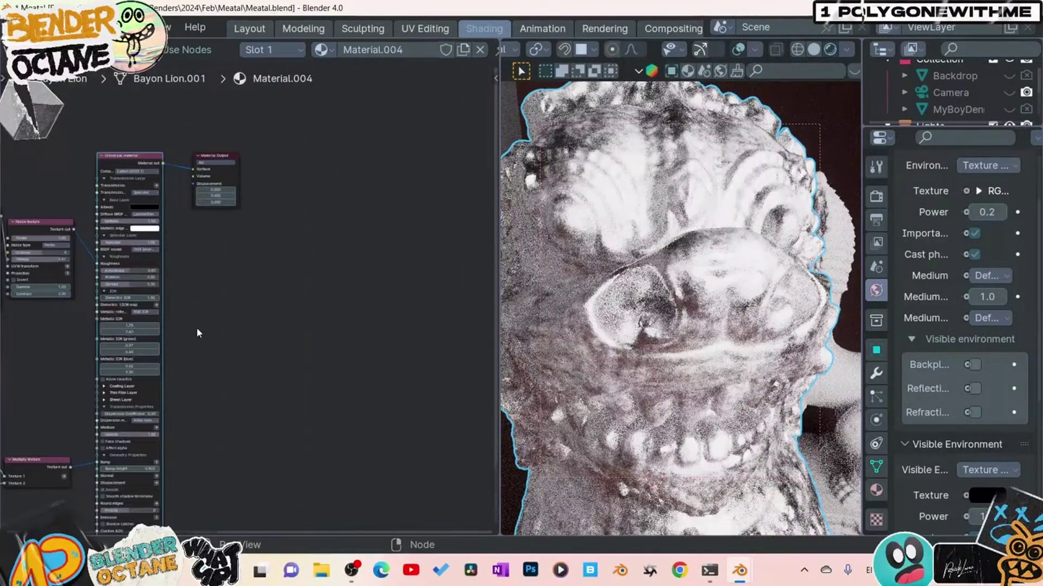
{"action": "key", "text": "ctrl+space"}
{"action": "left_click_drag", "start_coordinate": [227, 156], "coordinate": [862, 132]}
- Insert a Mix material between the Universal material and Material Output, and add a Diffuse material as its second material
{"action": "key", "text": "shift+a"}
{"action": "mouse_move", "coordinate": [609, 245]}
{"action": "type", "text": "m"}
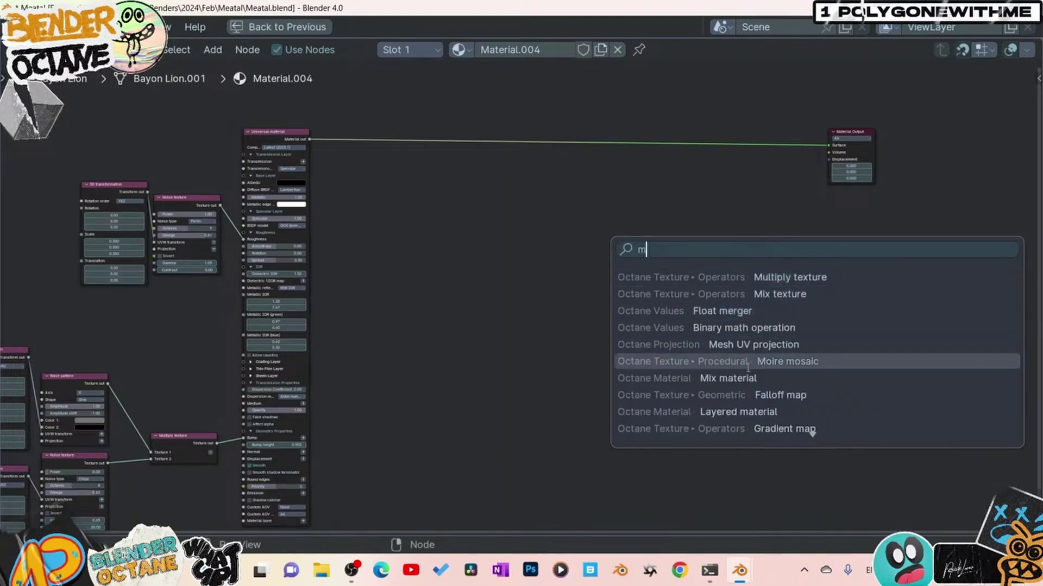
{"action": "left_click", "coordinate": [727, 378]}
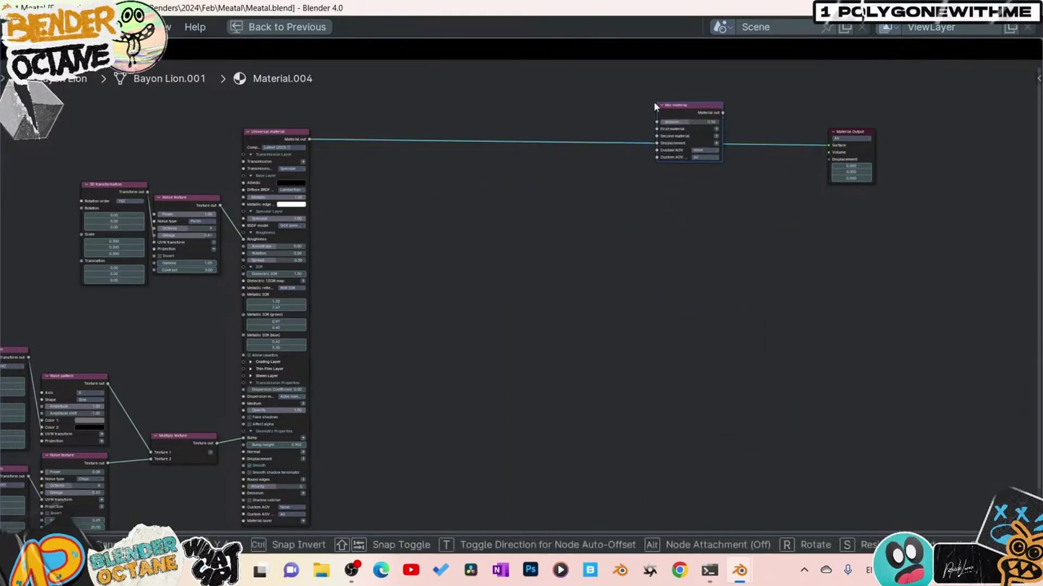
{"action": "left_click", "coordinate": [653, 102]}
{"action": "scroll", "coordinate": [652, 179], "scroll_direction": "up", "scroll_amount": 3}
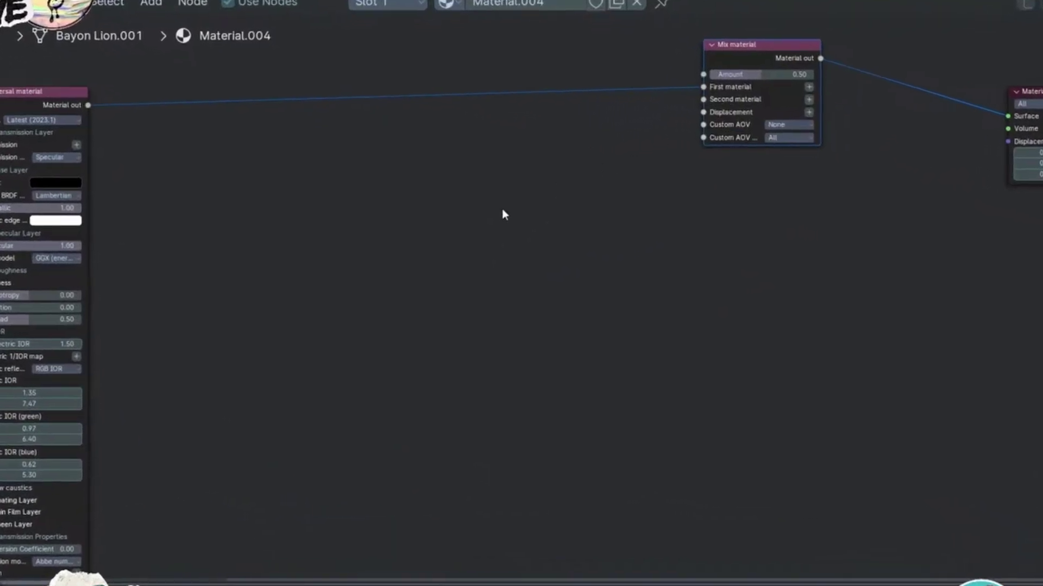
{"action": "left_click", "coordinate": [809, 101]}
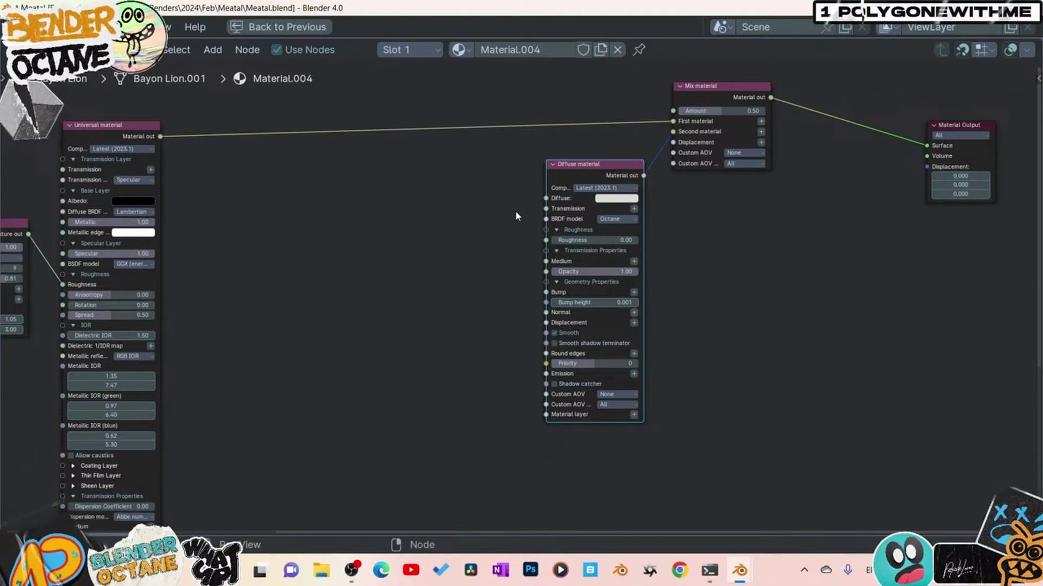
- Add a Gradient map and connect its texture output to the Diffuse material's Diffuse input
{"action": "key", "text": "q"}
{"action": "left_click", "coordinate": [515, 210]}
{"action": "left_click", "coordinate": [476, 200]}
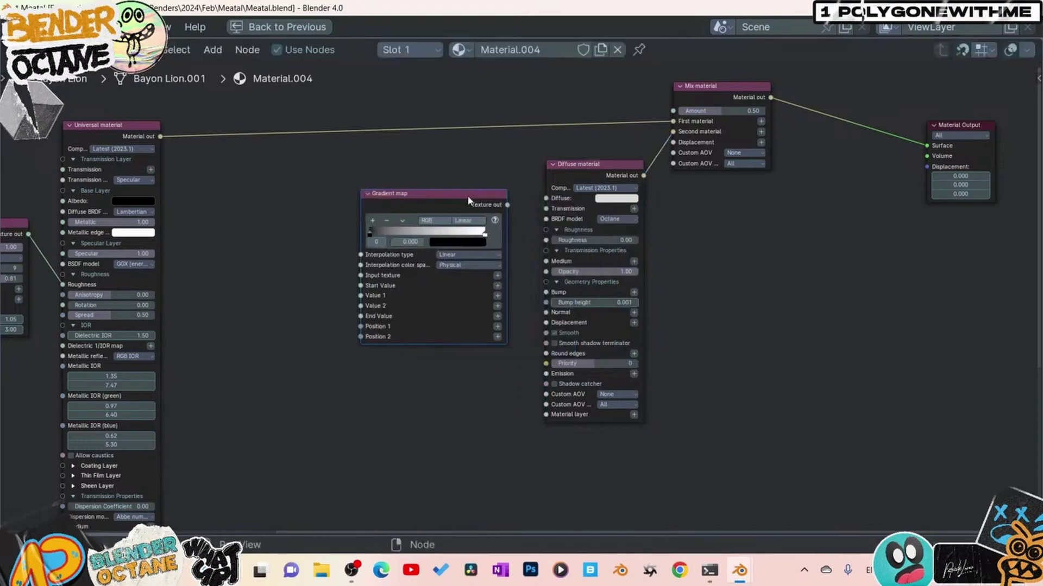
{"action": "left_click_drag", "start_coordinate": [545, 199], "coordinate": [526, 169]}
- Set the gradient's first stop to position 0.018 and a near-black brown with hue 0.010, saturation 0.290 and value 0.016
{"action": "left_click", "coordinate": [466, 244]}
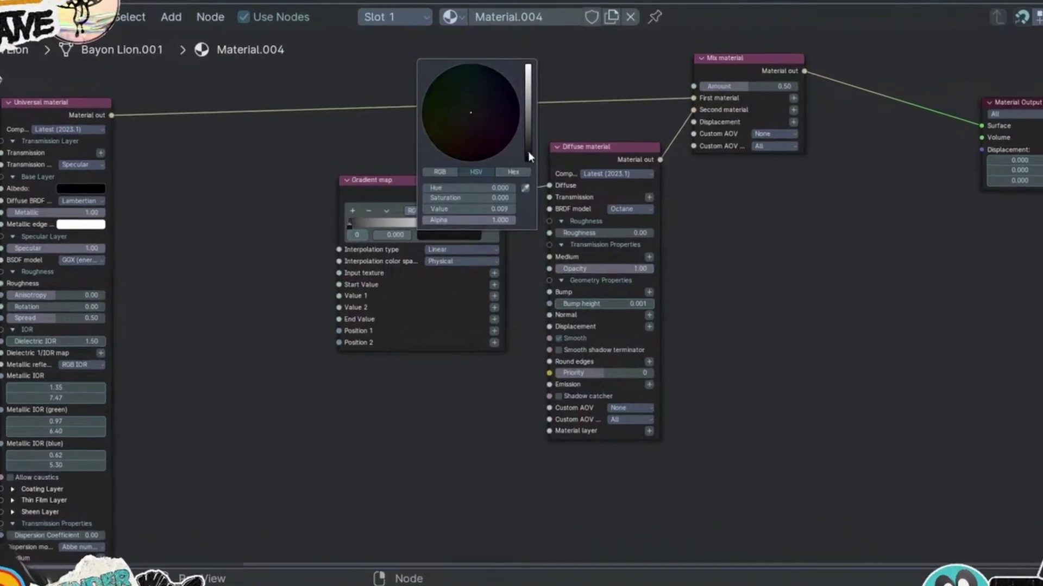
{"action": "left_click", "coordinate": [473, 120]}
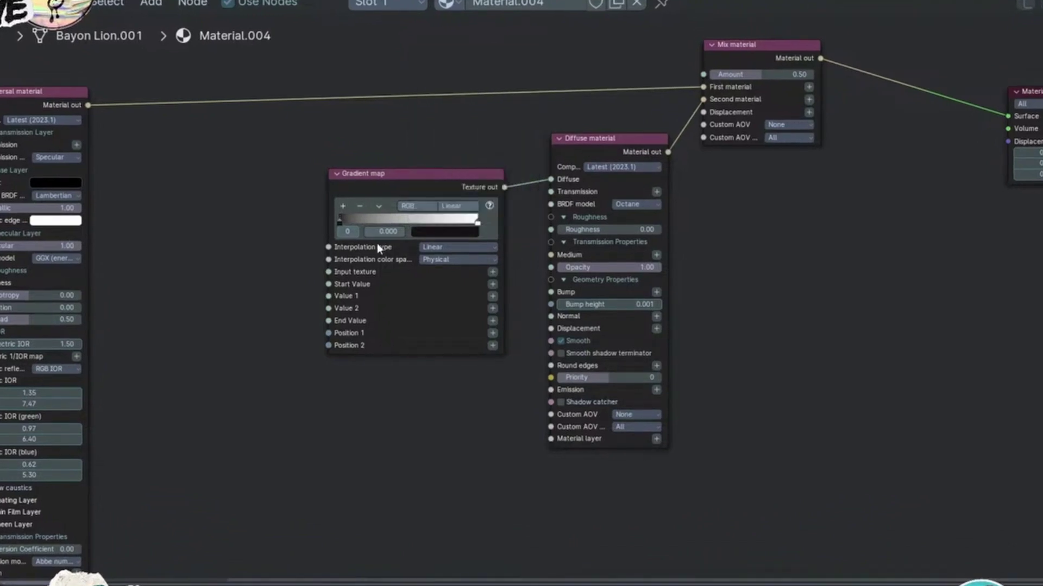
{"action": "left_click", "coordinate": [445, 233]}
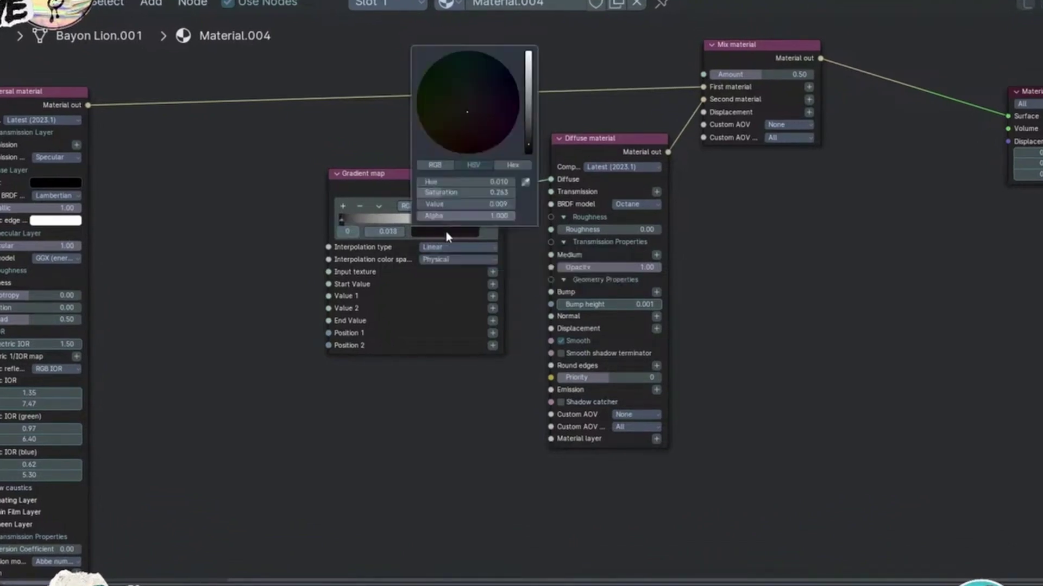
{"action": "left_click", "coordinate": [526, 142]}
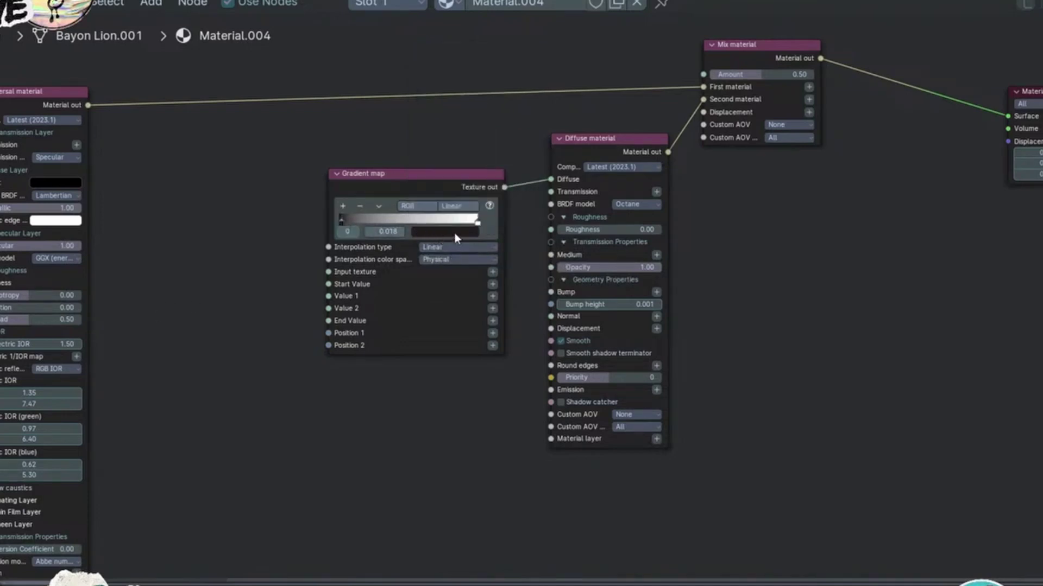
- Paste the first stop's dark brown onto the gradient's end stop and adjust its brightness slightly
{"action": "left_click", "coordinate": [477, 222]}
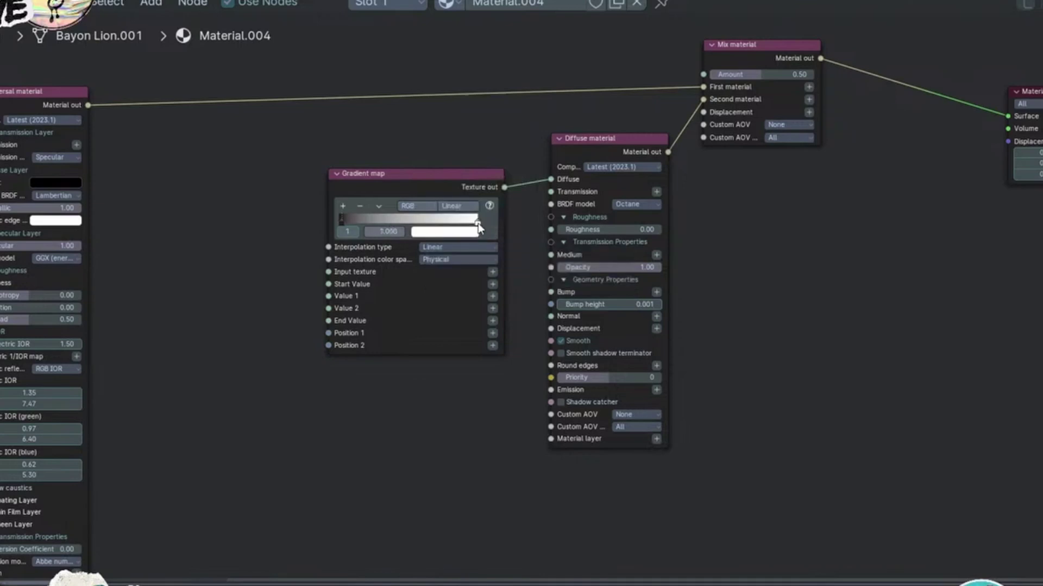
{"action": "key", "text": "ctrl+v"}
{"action": "left_click", "coordinate": [465, 232]}
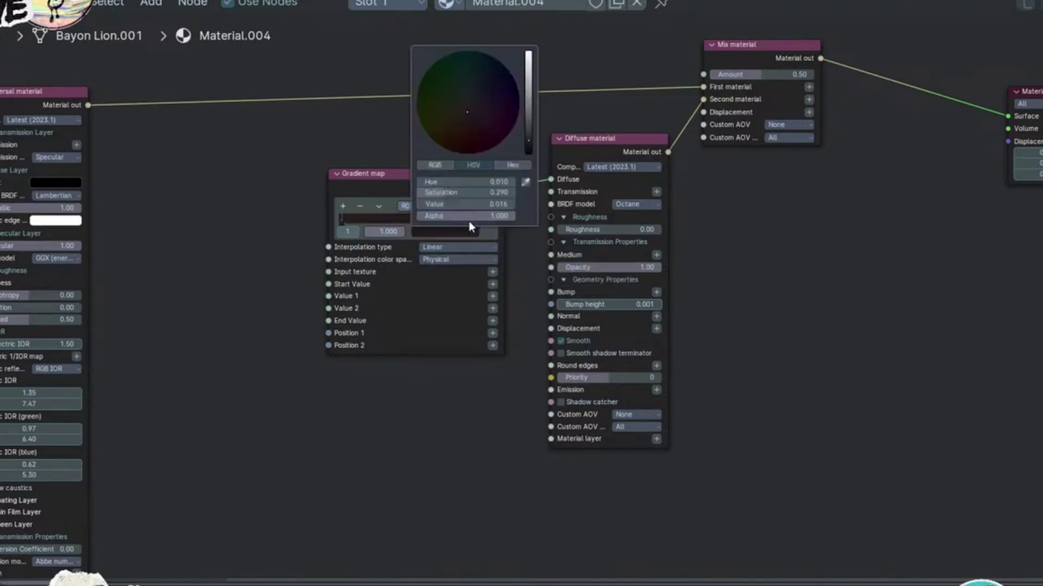
{"action": "left_click", "coordinate": [527, 136]}
- Raise the first gradient stop's colour value to 0.025 with lower saturation, and restore the split workspace layout
{"action": "left_click", "coordinate": [347, 222]}
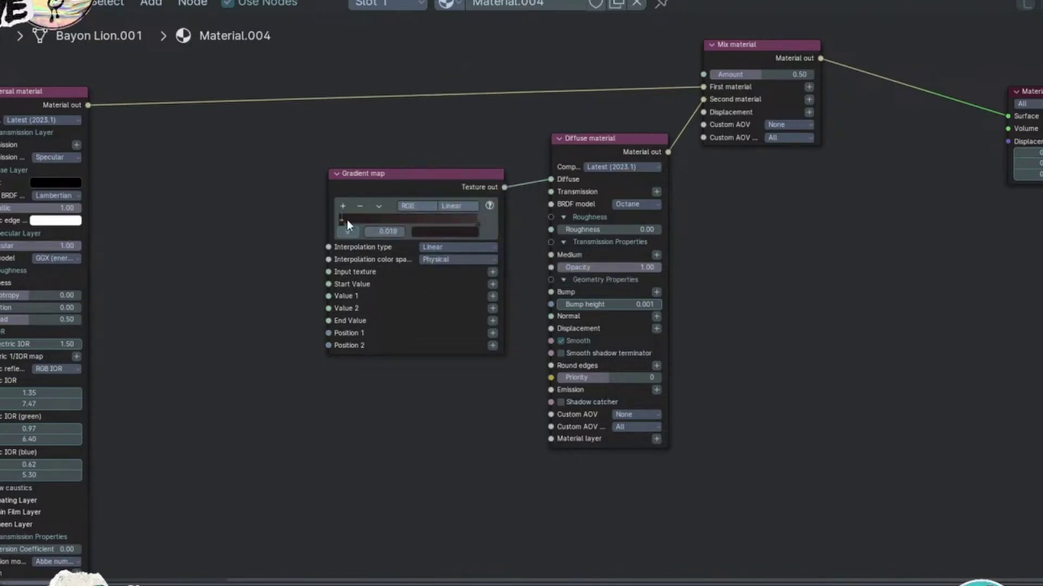
{"action": "left_click", "coordinate": [465, 234]}
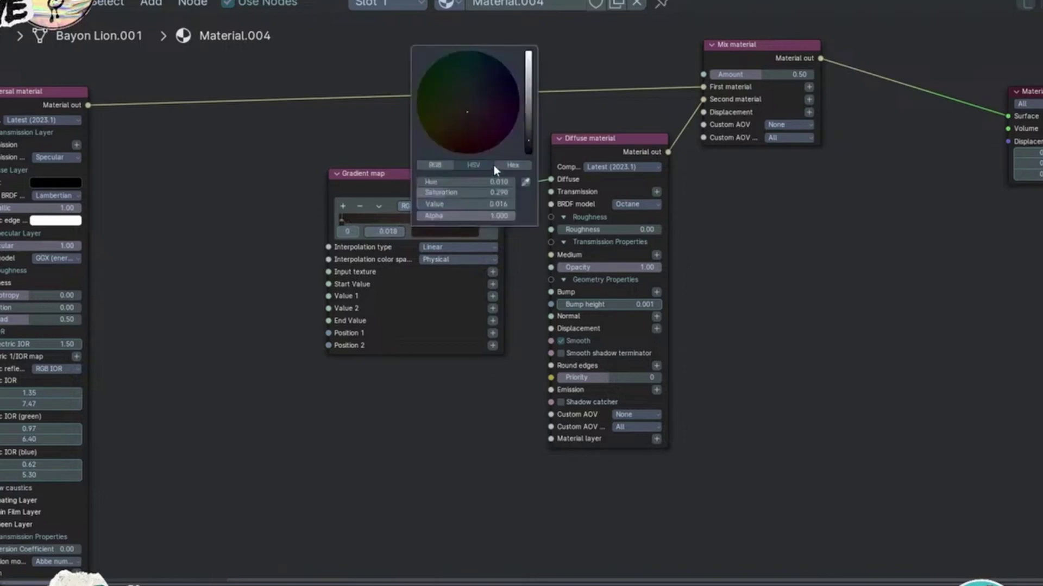
{"action": "left_click", "coordinate": [527, 136]}
{"action": "left_click_drag", "start_coordinate": [463, 196], "coordinate": [460, 196]}
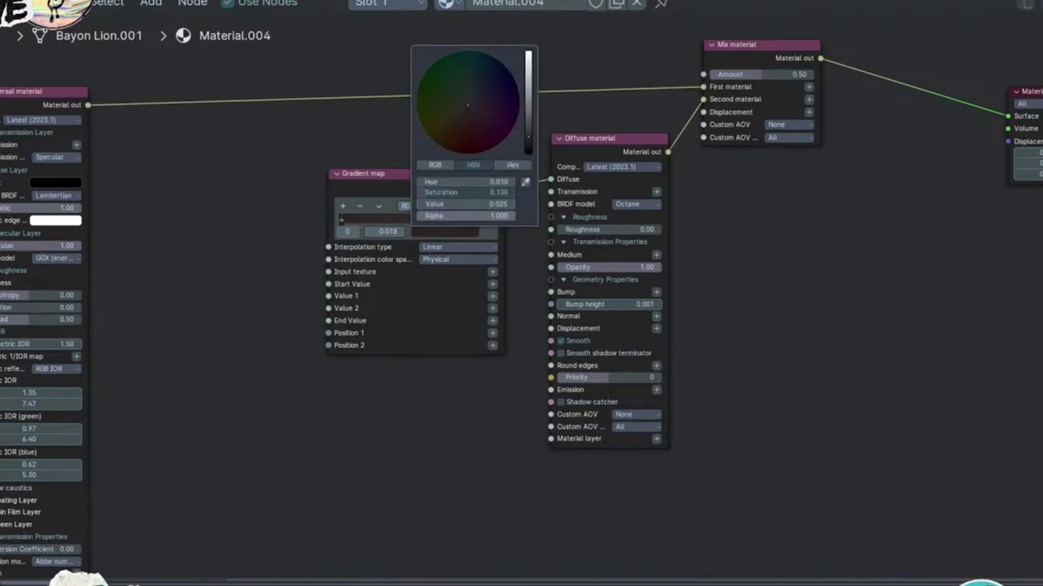
{"action": "key", "text": "ctrl+space"}
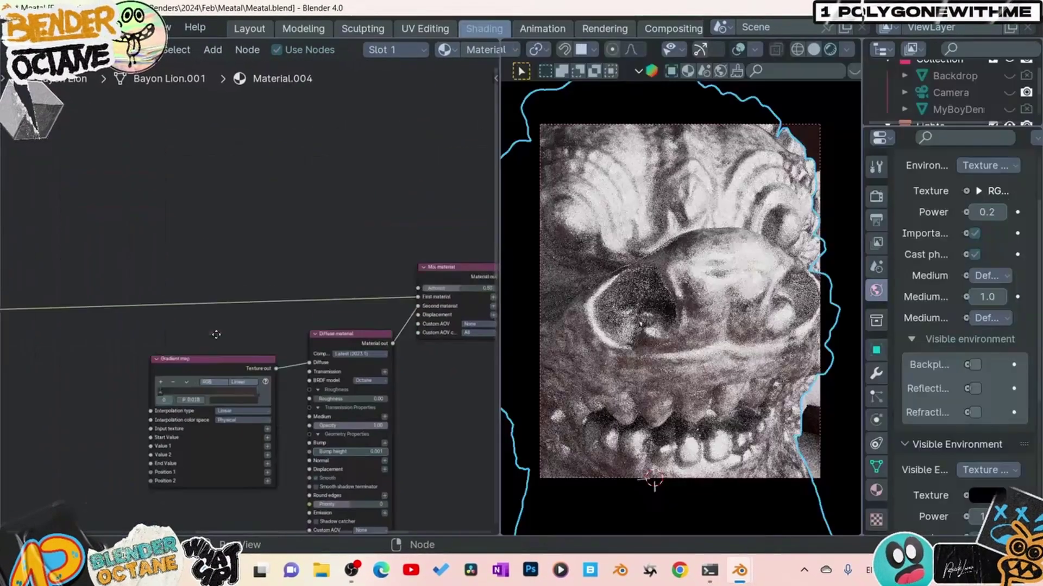
- Add a Dirt texture and connect it to the Mix material's Amount input
{"action": "key", "text": "shift+a"}
{"action": "key", "text": "shift+a"}
{"action": "type", "text": "di"}
{"action": "left_click", "coordinate": [329, 224]}
{"action": "left_click", "coordinate": [184, 124]}
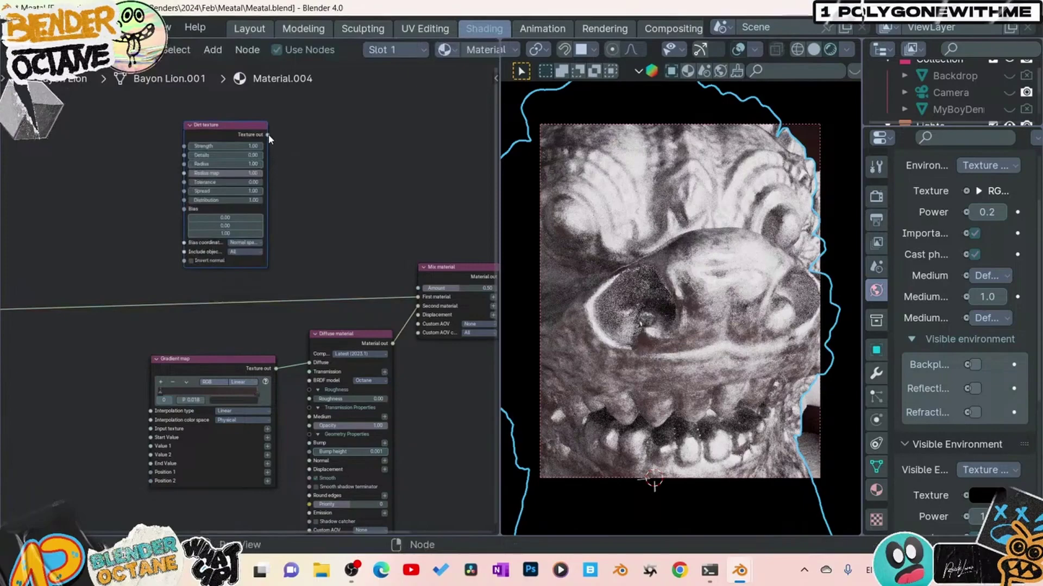
{"action": "left_click_drag", "start_coordinate": [268, 135], "coordinate": [413, 271]}
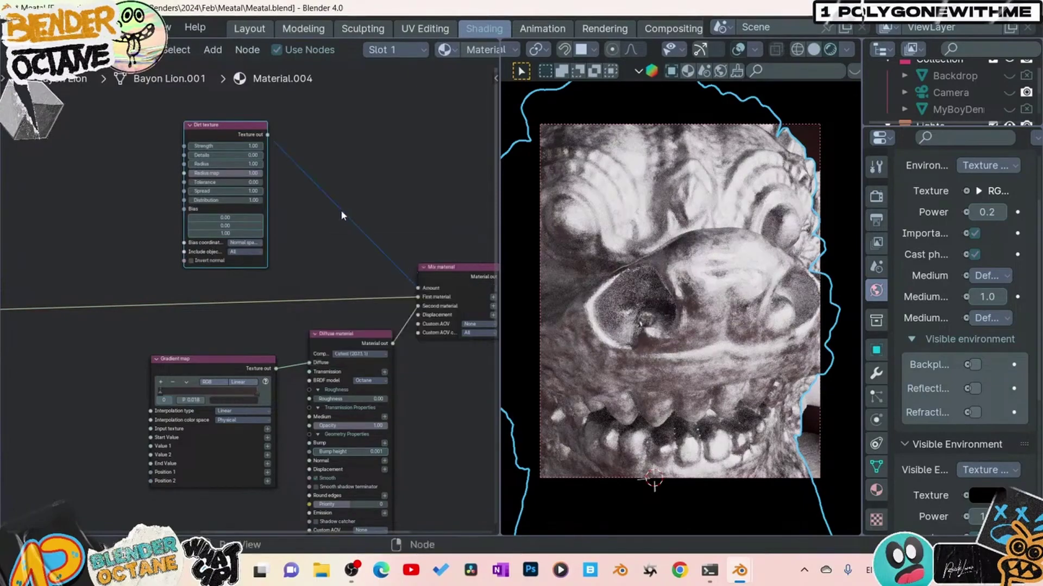
{"action": "middle_click_drag", "start_coordinate": [341, 211], "coordinate": [305, 187]}
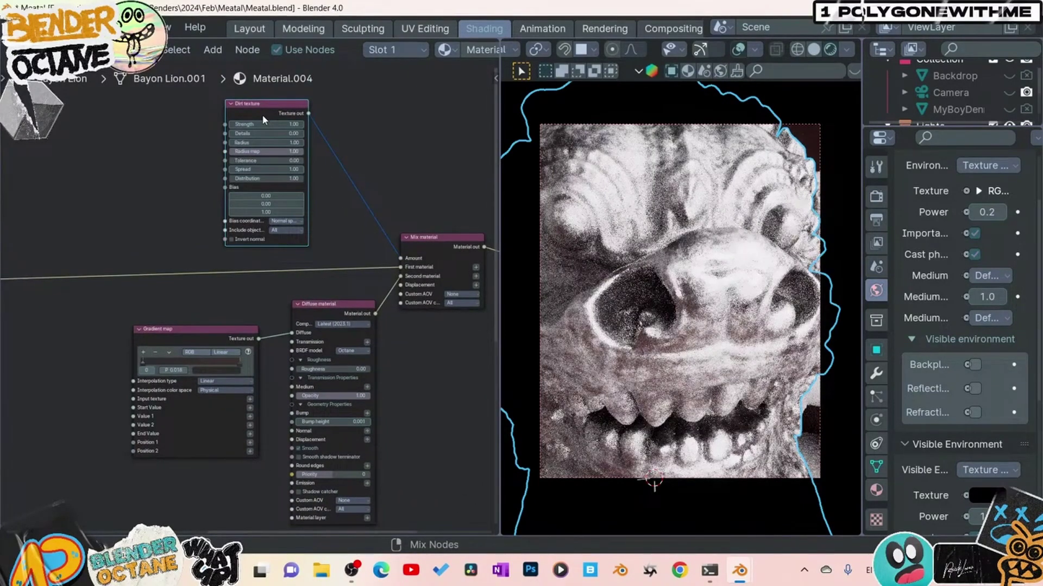
- Preview the Dirt texture on its own and set its Strength to 10
{"action": "left_click", "coordinate": [263, 119], "text": "ctrl+shift"}
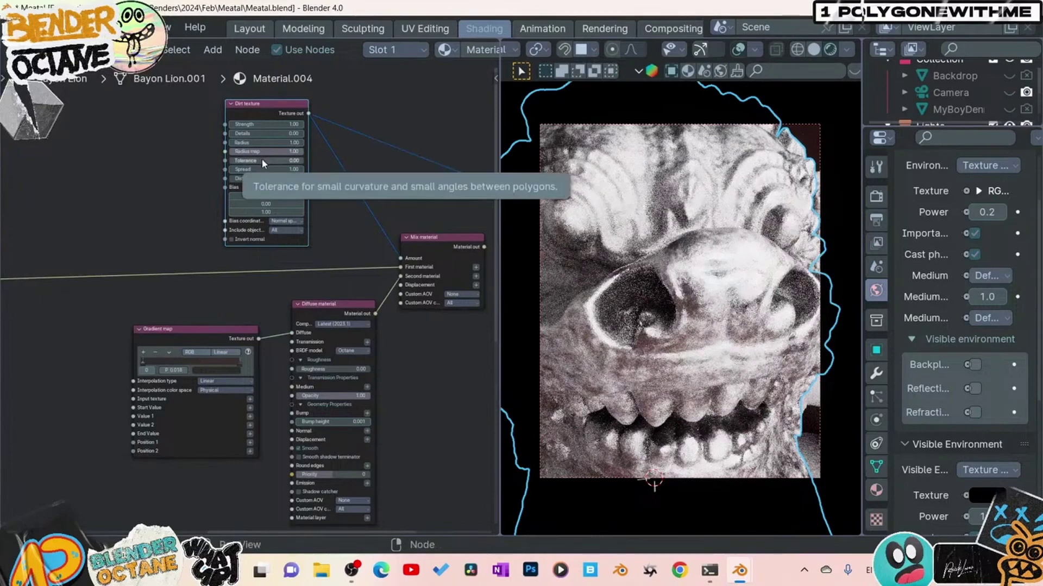
{"action": "scroll", "coordinate": [261, 158], "scroll_direction": "up", "scroll_amount": 2}
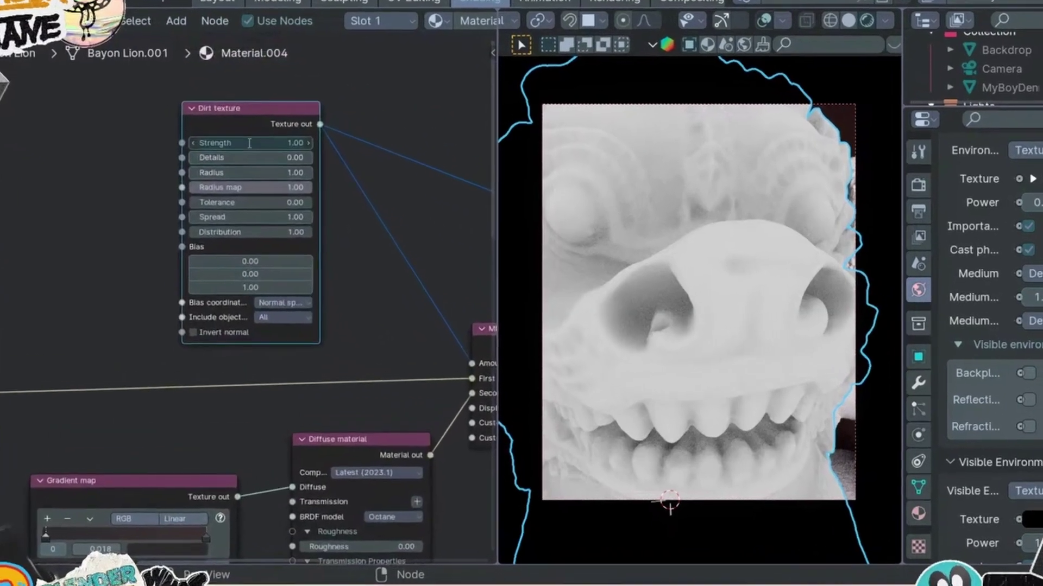
{"action": "left_click", "coordinate": [278, 160]}
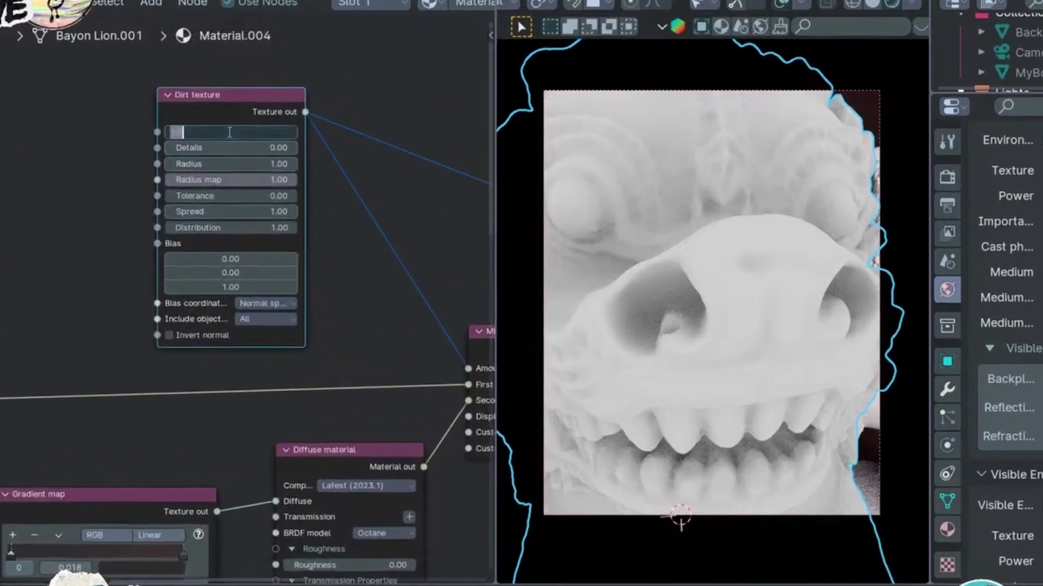
{"action": "type", "text": "10"}
{"action": "key", "text": "Return"}
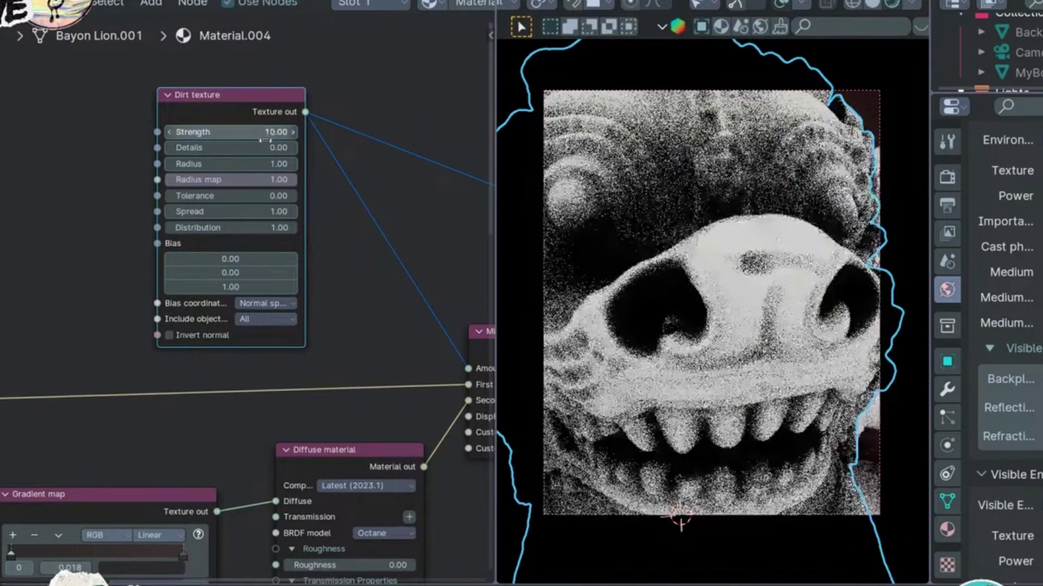
- Set the Dirt texture's Details to 4 and Radius to 3
{"action": "double_click", "coordinate": [265, 142]}
{"action": "type", "text": "4"}
{"action": "double_click", "coordinate": [268, 161]}
{"action": "type", "text": "3"}
{"action": "key", "text": "Return"}
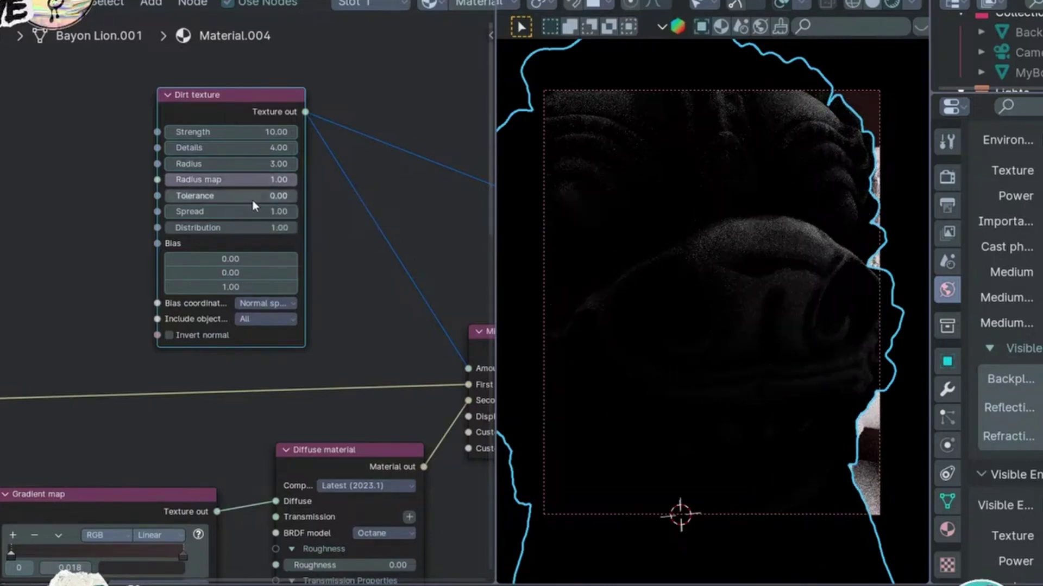
- Set the Dirt texture's Spread to 0.8 and Distribution to 70.3
{"action": "left_click", "coordinate": [252, 207]}
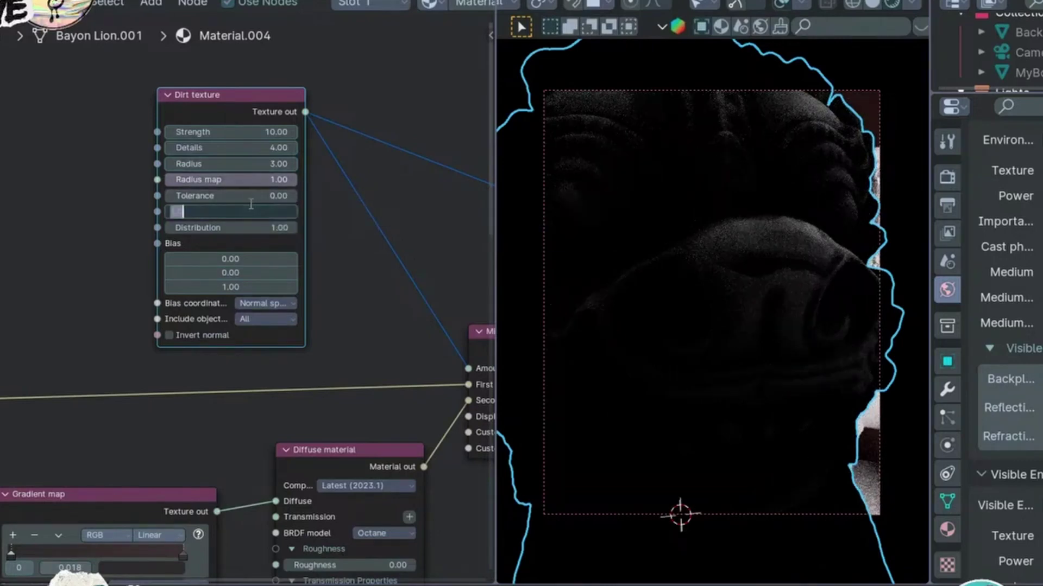
{"action": "type", "text": "0.8"}
{"action": "key", "text": "Return"}
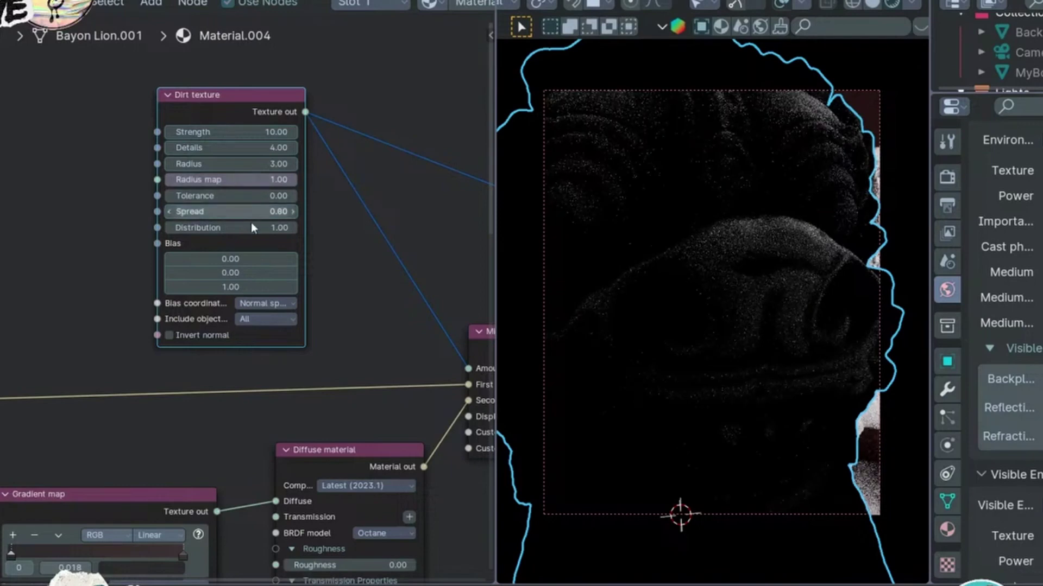
{"action": "left_click", "coordinate": [252, 225]}
{"action": "type", "text": "70"}
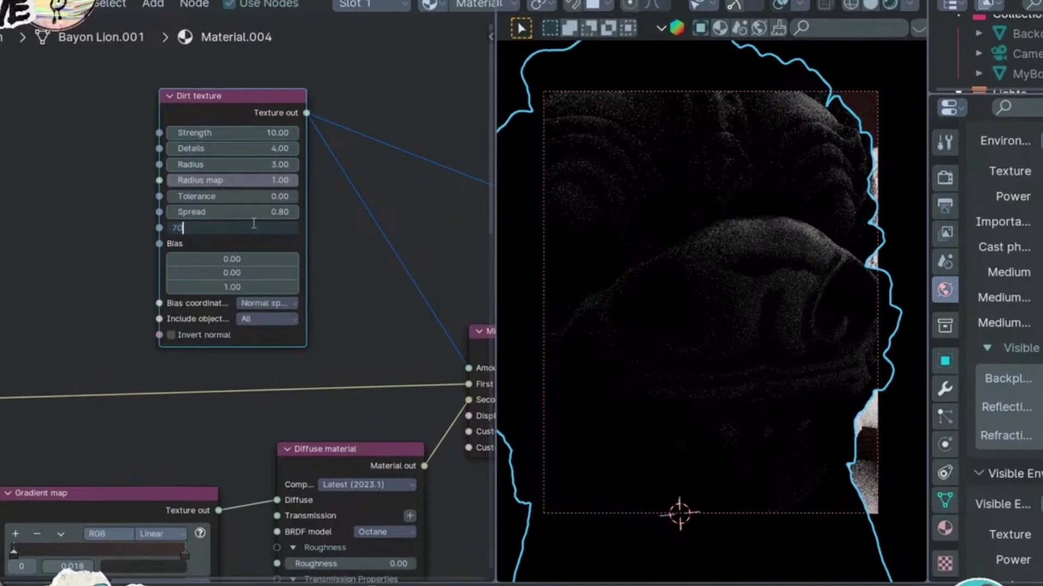
{"action": "type", "text": ".3"}
{"action": "key", "text": "Return"}
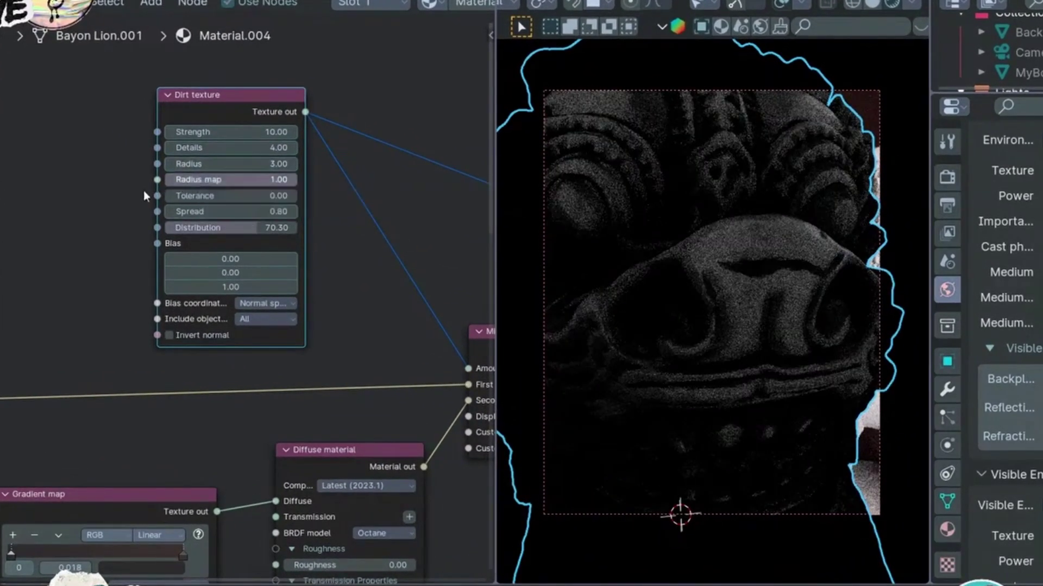
- Add a UVW transform node and place it beside the Dirt texture
{"action": "middle_click_drag", "start_coordinate": [97, 199], "coordinate": [154, 200]}
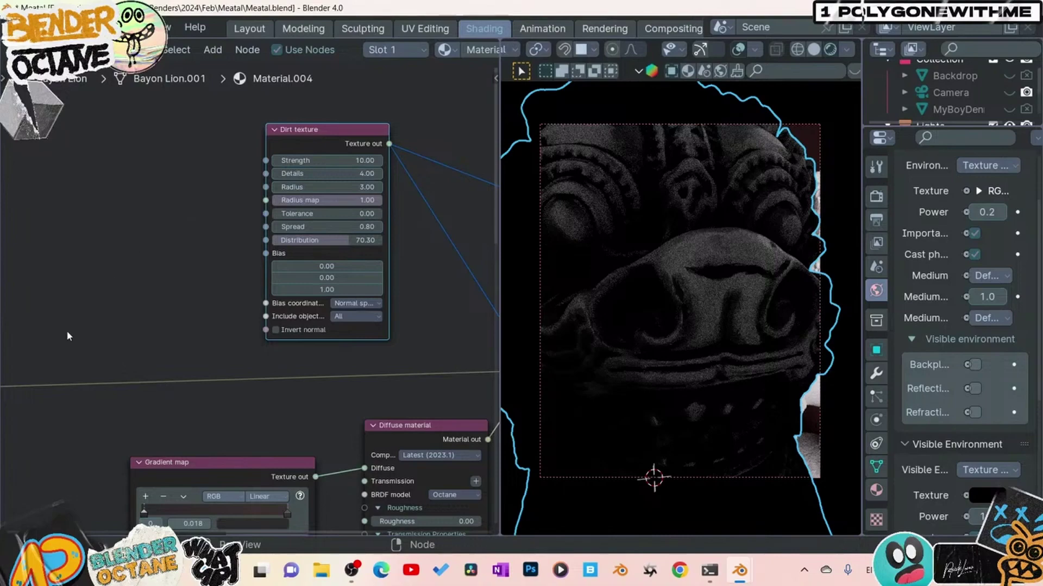
{"action": "scroll", "coordinate": [68, 330], "scroll_direction": "down", "scroll_amount": 6}
{"action": "middle_click_drag", "start_coordinate": [113, 318], "coordinate": [247, 195]}
{"action": "middle_click_drag", "start_coordinate": [246, 195], "coordinate": [240, 406], "text": "ctrl"}
{"action": "key", "text": "ctrl+space"}
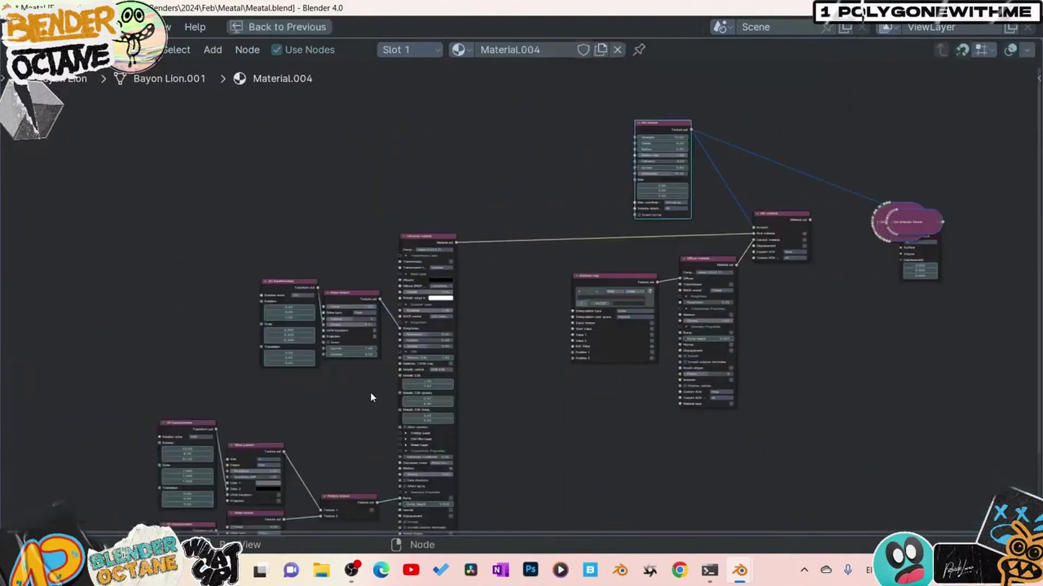
{"action": "middle_click_drag", "start_coordinate": [342, 339], "coordinate": [252, 404]}
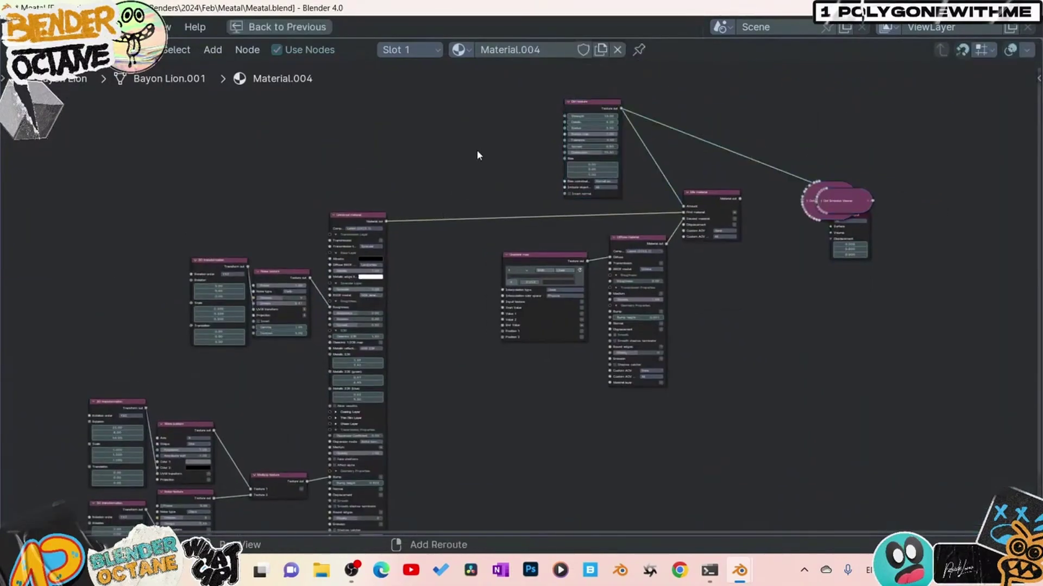
{"action": "key", "text": "shift+a"}
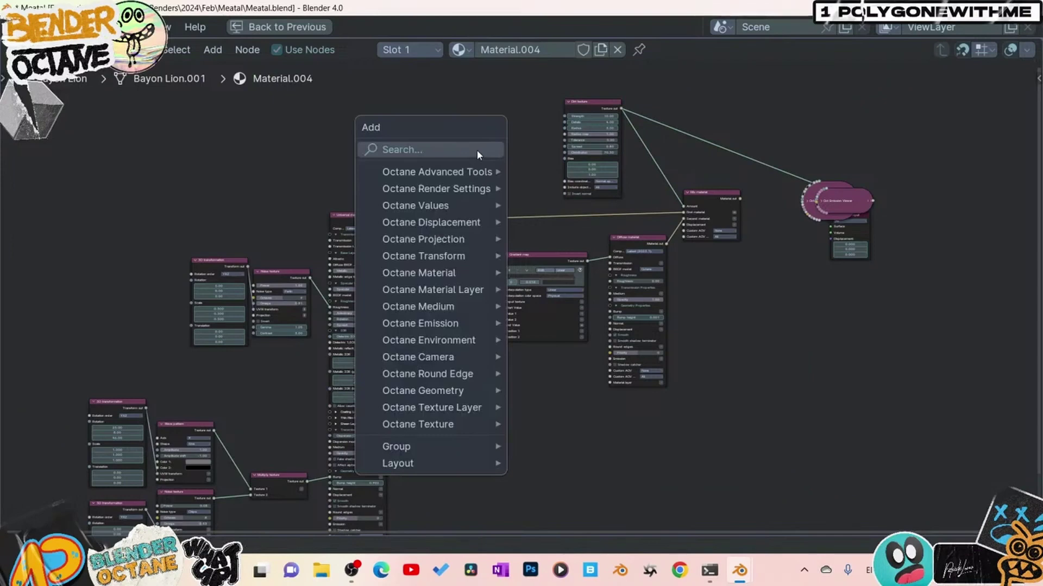
{"action": "type", "text": "u"}
{"action": "left_click", "coordinate": [572, 186]}
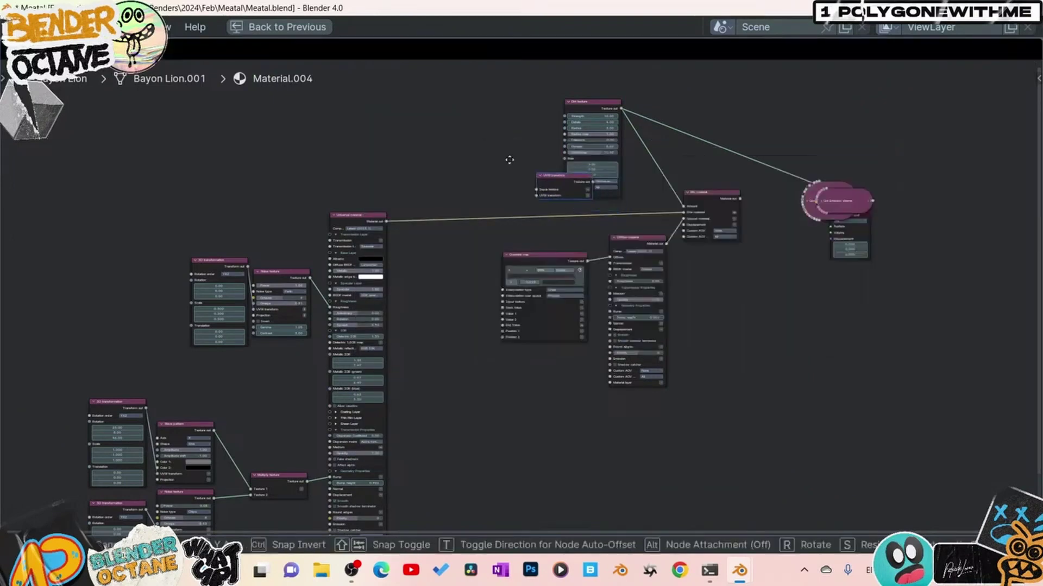
{"action": "left_click", "coordinate": [486, 161]}
- Connect the output of the Chips noise texture to the UVW transform's Input texture
{"action": "scroll", "coordinate": [486, 167], "scroll_direction": "up", "scroll_amount": 2}
{"action": "scroll", "coordinate": [486, 168], "scroll_direction": "down", "scroll_amount": 4}
{"action": "middle_click_drag", "start_coordinate": [237, 444], "coordinate": [309, 341]}
{"action": "scroll", "coordinate": [245, 393], "scroll_direction": "up", "scroll_amount": 4}
{"action": "scroll", "coordinate": [239, 384], "scroll_direction": "up", "scroll_amount": 2}
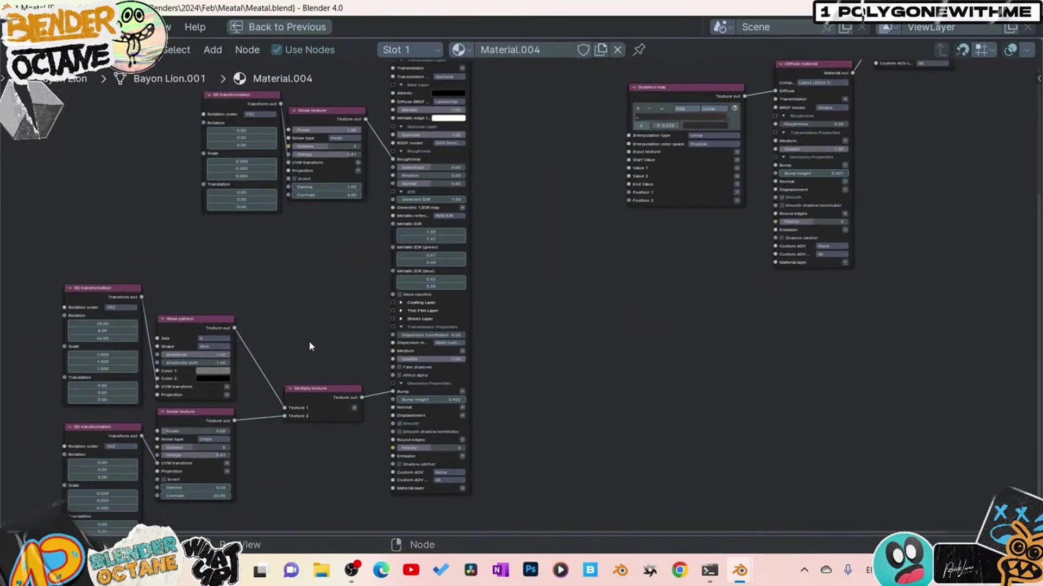
{"action": "scroll", "coordinate": [310, 346], "scroll_direction": "up", "scroll_amount": 1}
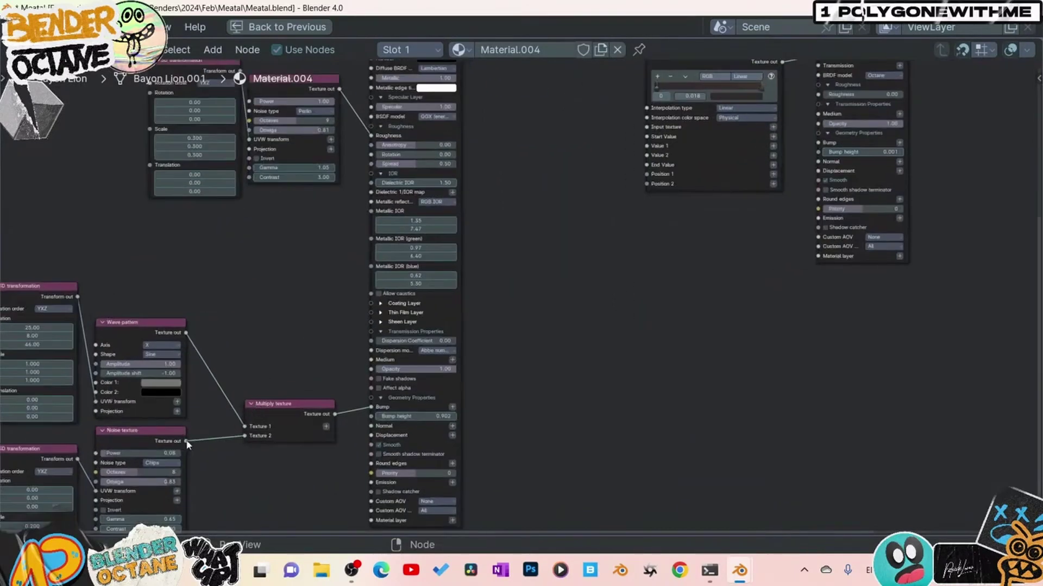
{"action": "left_click_drag", "start_coordinate": [185, 441], "coordinate": [610, 188]}
- Connect the UVW transform to the Dirt texture's Radius map and add a 3D transformation for its UVW transform input
{"action": "middle_click_drag", "start_coordinate": [606, 237], "coordinate": [502, 293]}
{"action": "scroll", "coordinate": [505, 291], "scroll_direction": "up", "scroll_amount": 6}
{"action": "left_click_drag", "start_coordinate": [642, 192], "coordinate": [715, 172]}
{"action": "left_click_drag", "start_coordinate": [621, 181], "coordinate": [649, 167]}
{"action": "left_click", "coordinate": [662, 214]}
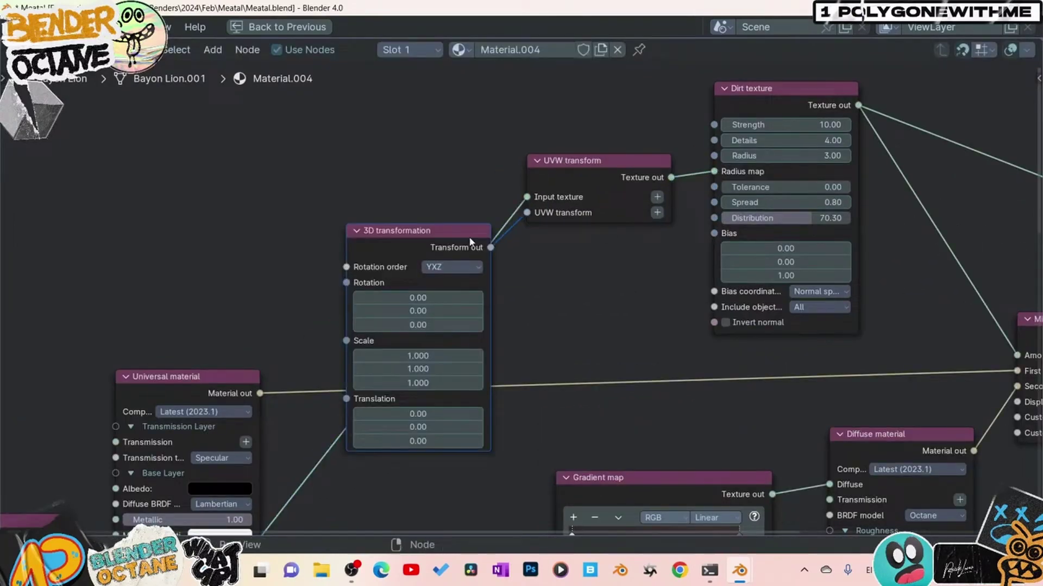
{"action": "left_click_drag", "start_coordinate": [469, 239], "coordinate": [446, 283]}
- Set the new 3D transformation's Scale to 1.95 on all three axes
{"action": "middle_click_drag", "start_coordinate": [612, 313], "coordinate": [589, 273]}
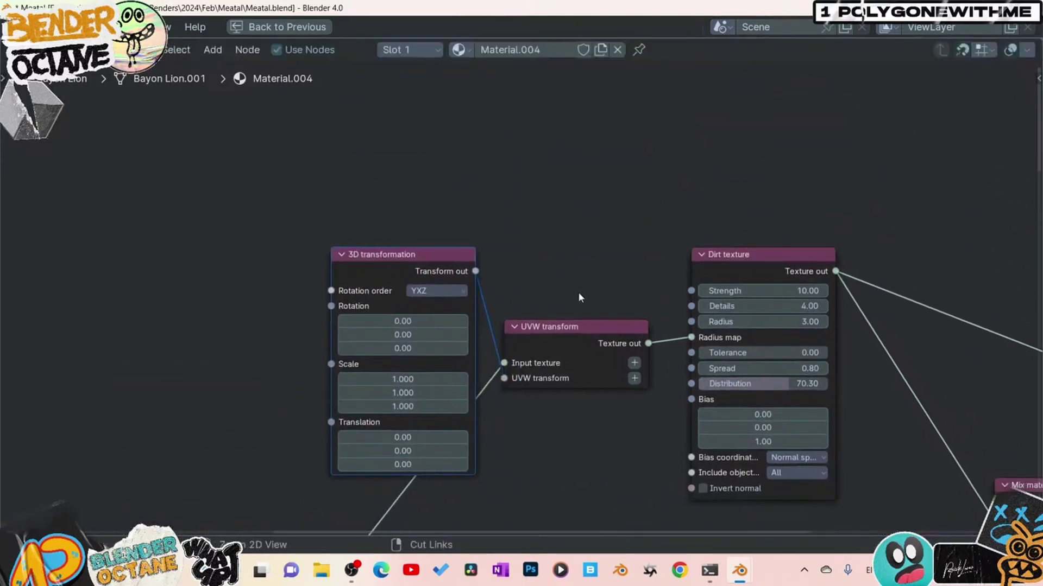
{"action": "key", "text": "ctrl+space"}
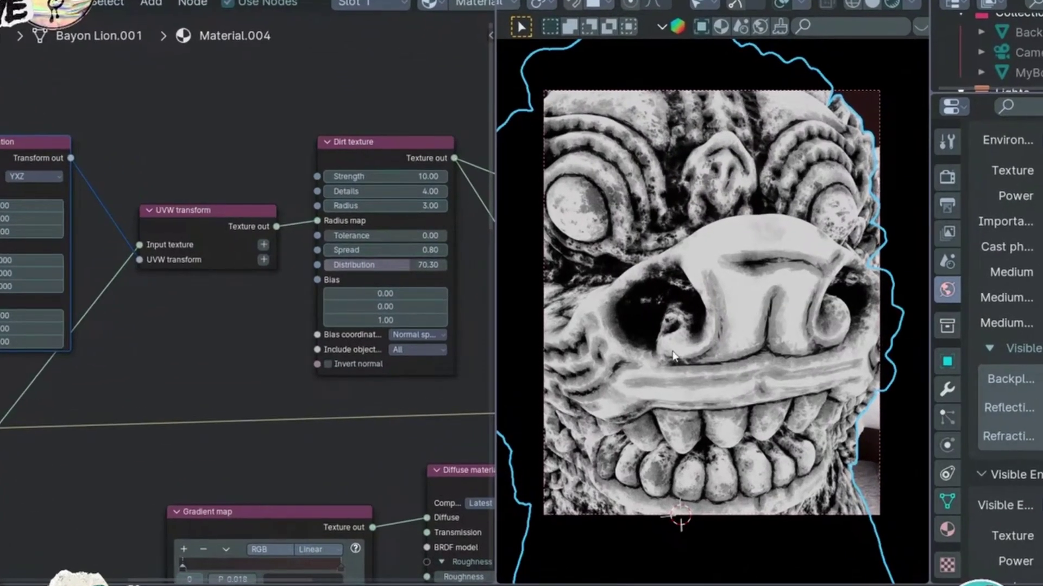
{"action": "key", "text": "g"}
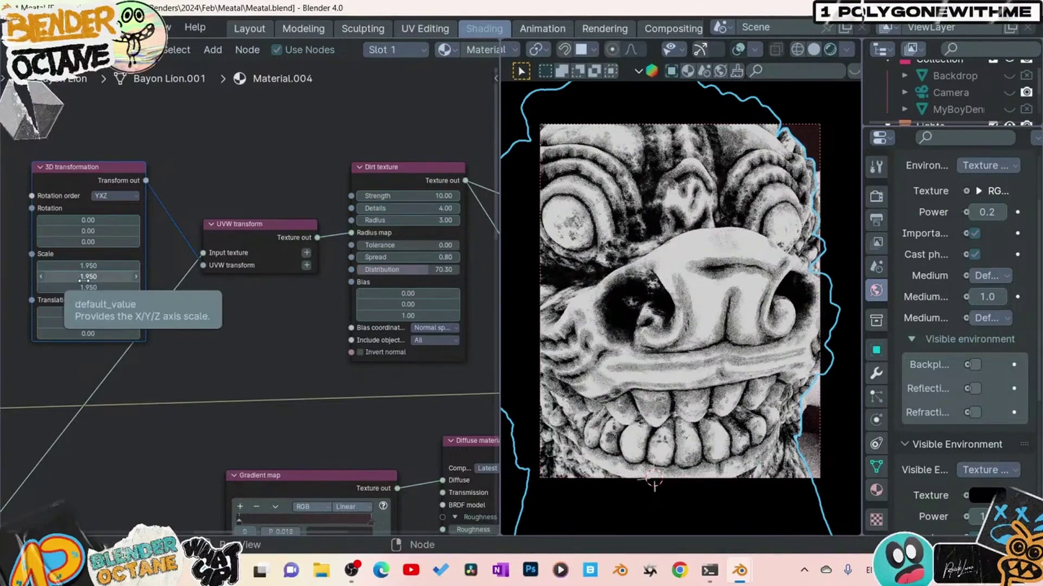
- Preview the Mix material and move the Gradient map's first stop to position 0.040
{"action": "scroll", "coordinate": [252, 290], "scroll_direction": "down", "scroll_amount": 3}
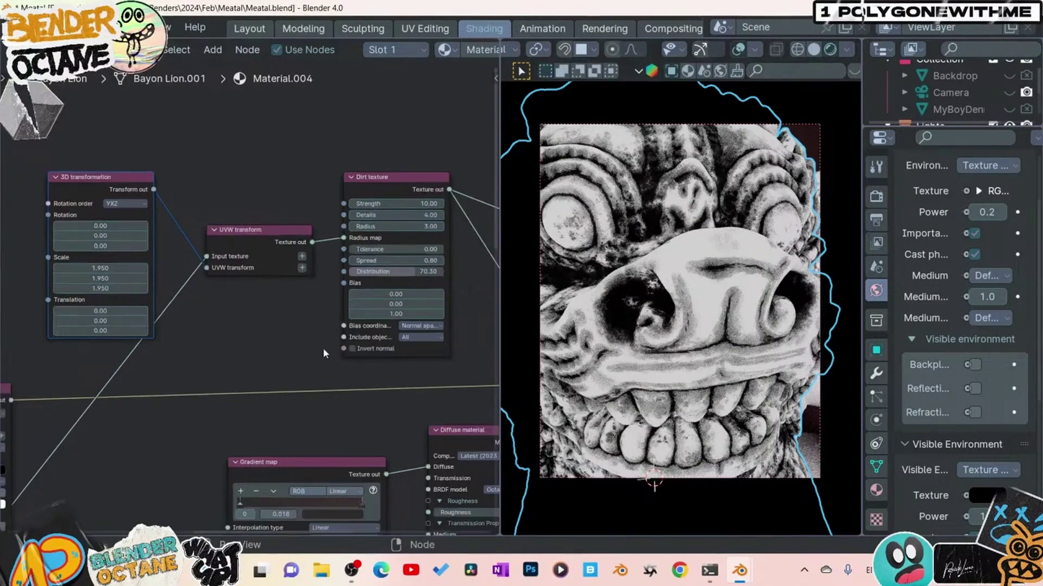
{"action": "middle_click_drag", "start_coordinate": [252, 290], "coordinate": [203, 285]}
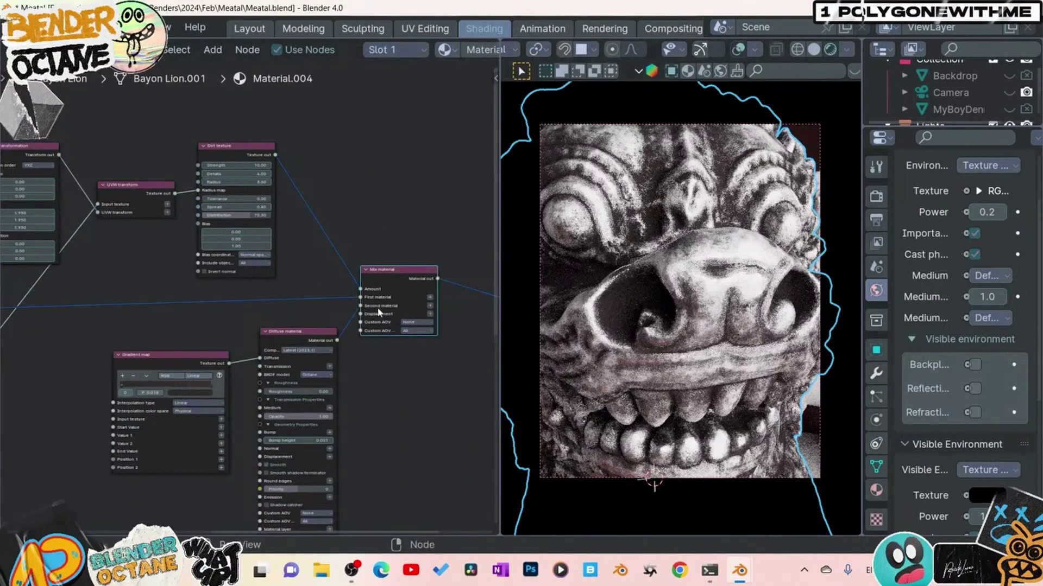
{"action": "scroll", "coordinate": [157, 392], "scroll_direction": "up", "scroll_amount": 3}
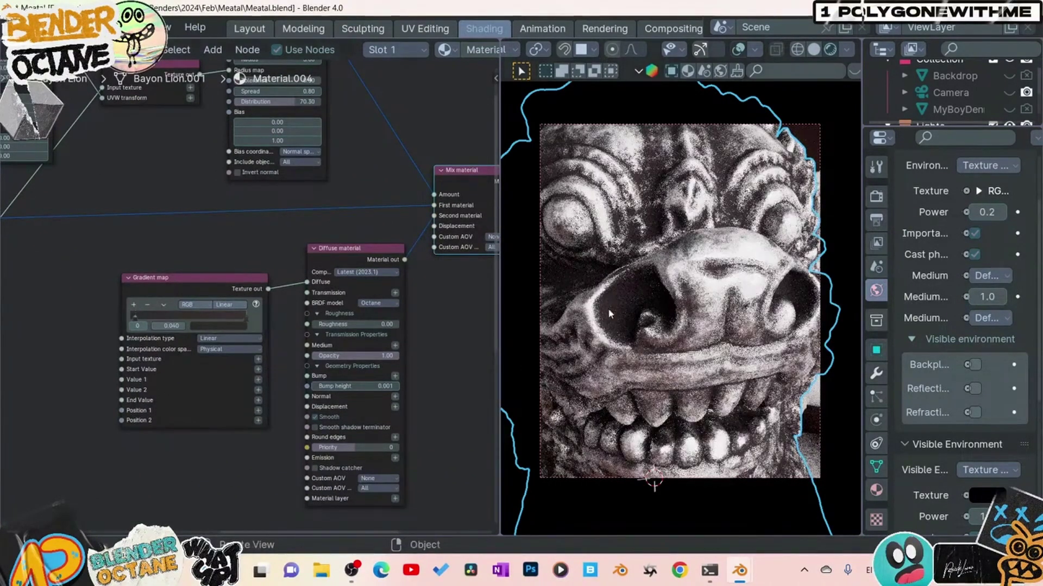
{"action": "middle_click_drag", "start_coordinate": [172, 446], "coordinate": [242, 418]}
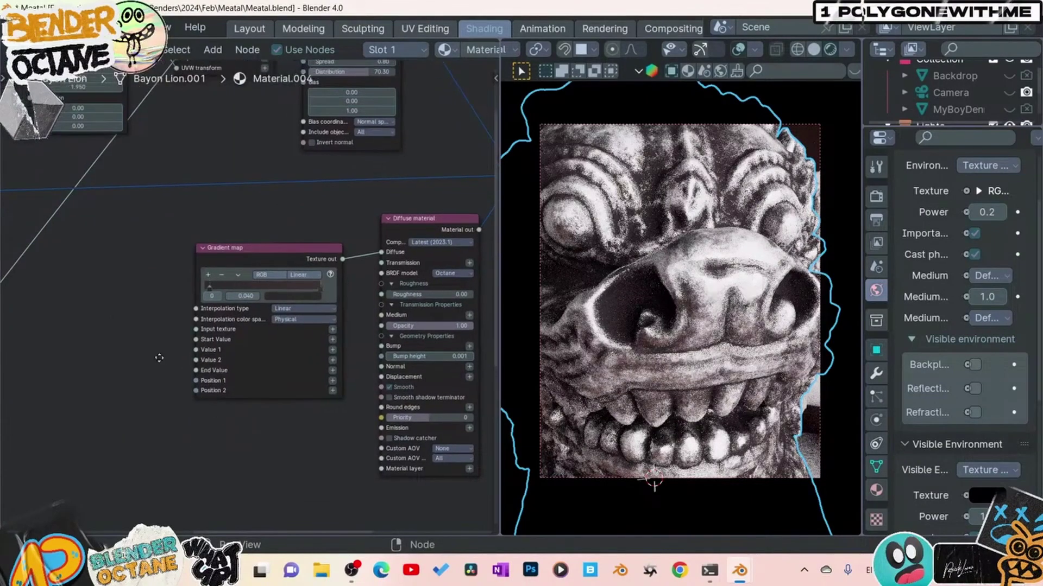
{"action": "middle_click_drag", "start_coordinate": [152, 322], "coordinate": [166, 377]}
- Duplicate the Dirt texture and connect the copy to the Gradient map's Input texture
{"action": "scroll", "coordinate": [165, 380], "scroll_direction": "down", "scroll_amount": 5}
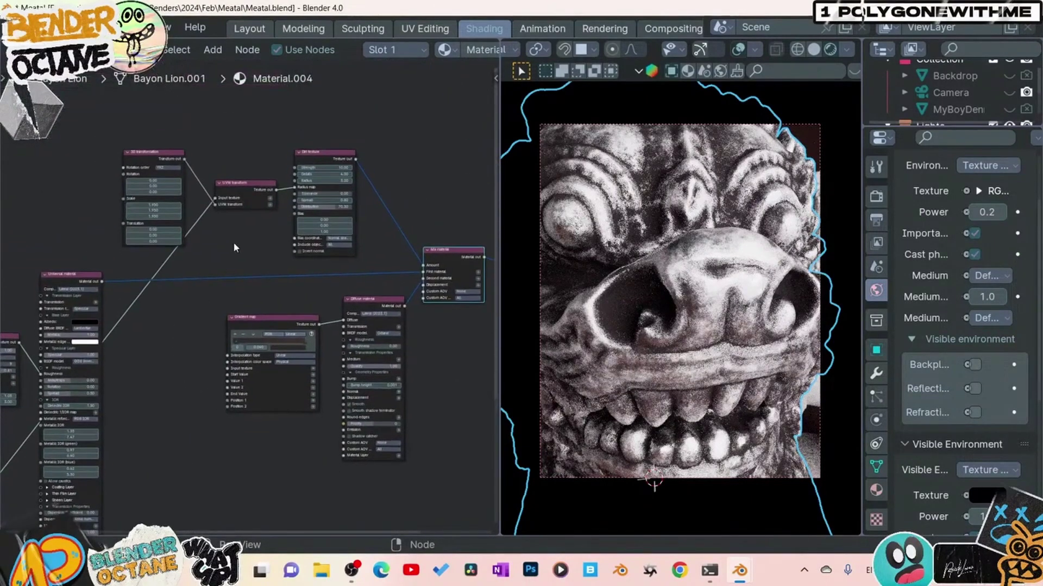
{"action": "left_click", "coordinate": [317, 161]}
{"action": "key", "text": "shift+d"}
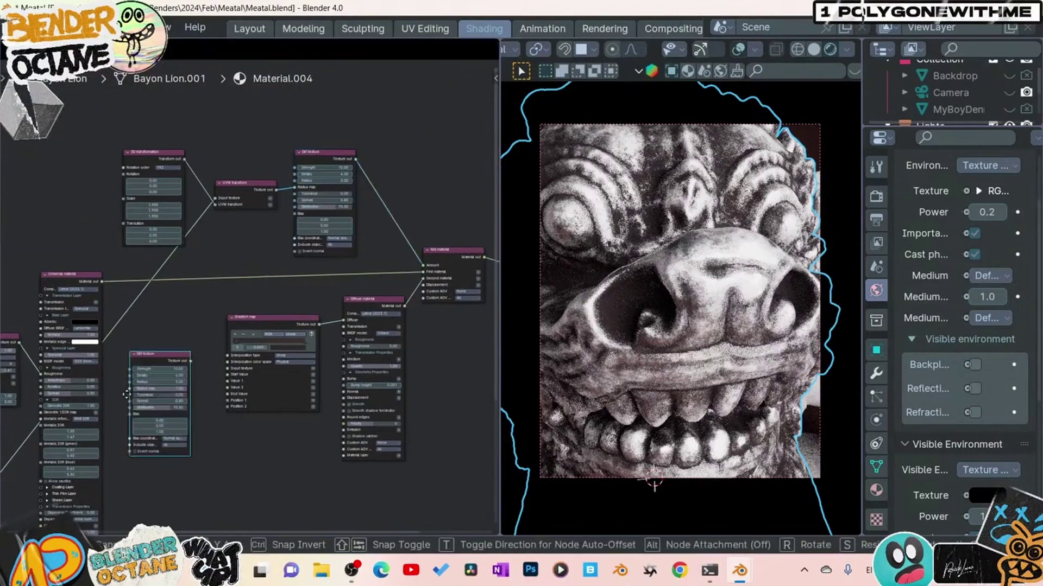
{"action": "left_click", "coordinate": [194, 435]}
{"action": "scroll", "coordinate": [211, 391], "scroll_direction": "up", "scroll_amount": 4}
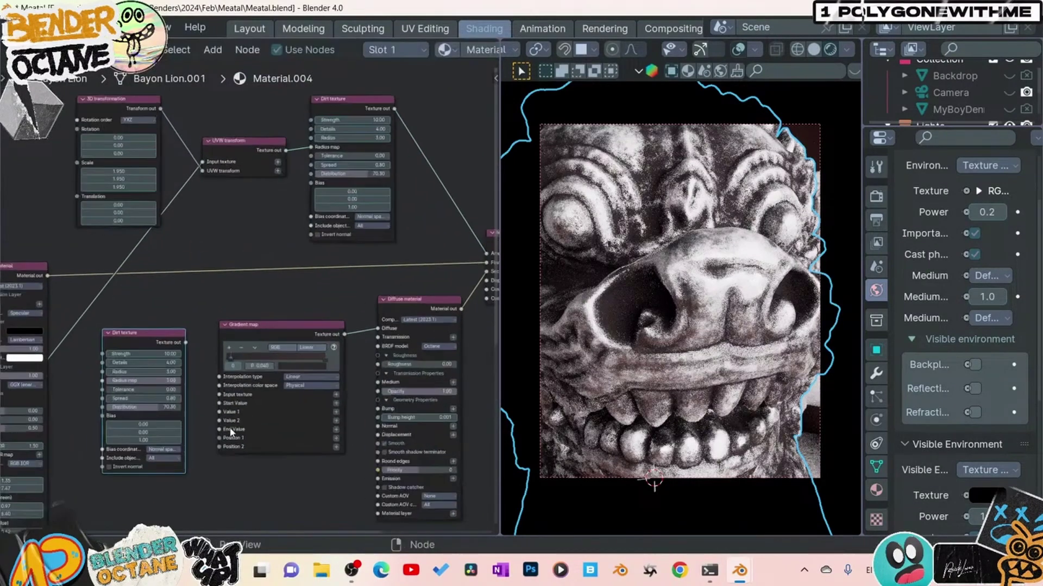
{"action": "left_click_drag", "start_coordinate": [227, 335], "coordinate": [240, 343]}
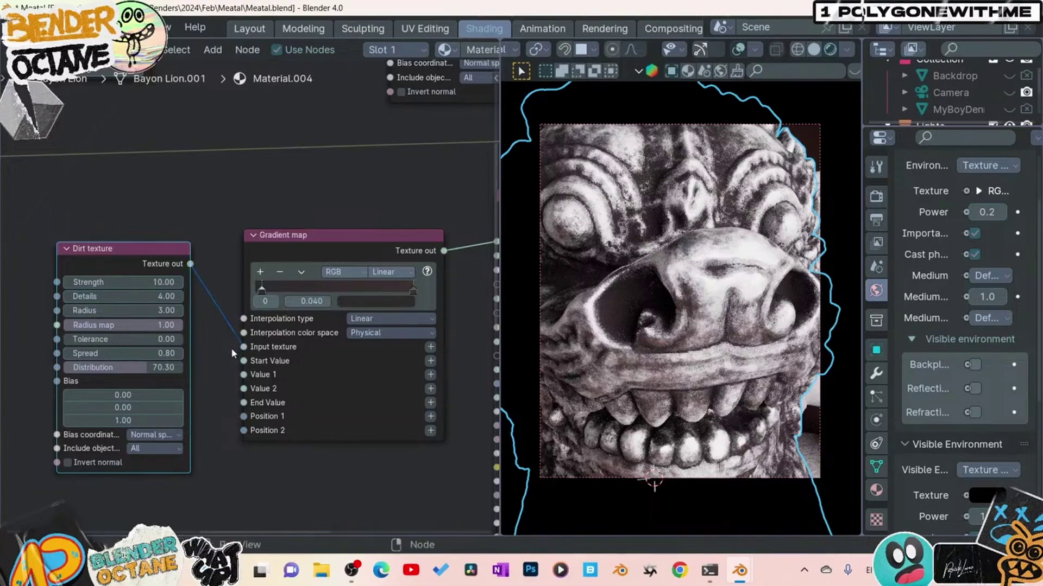
- Set the duplicated Dirt texture's Strength to 0.2, Details to 2 and Radius to 1
{"action": "left_click", "coordinate": [150, 283]}
{"action": "type", "text": "0.2"}
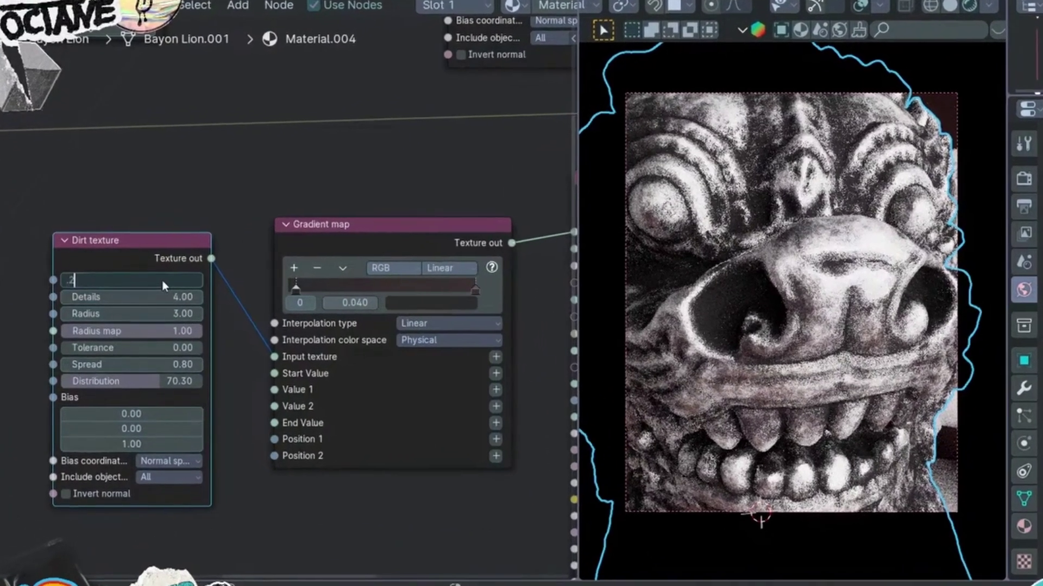
{"action": "key", "text": "Return"}
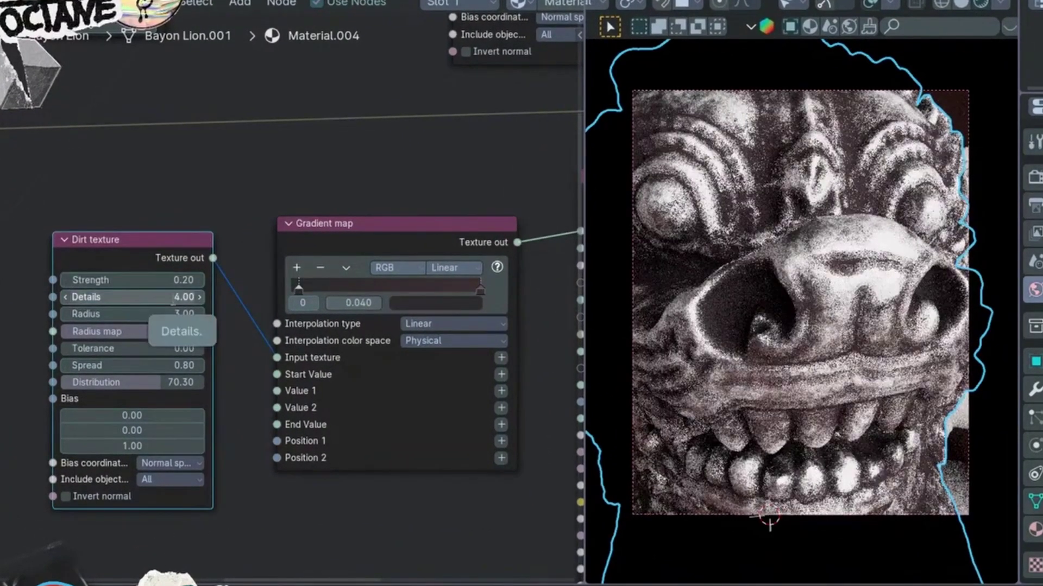
{"action": "left_click", "coordinate": [173, 298]}
{"action": "type", "text": "2"}
{"action": "key", "text": "Return"}
{"action": "left_click", "coordinate": [173, 310]}
{"action": "type", "text": "1"}
{"action": "key", "text": "Return"}
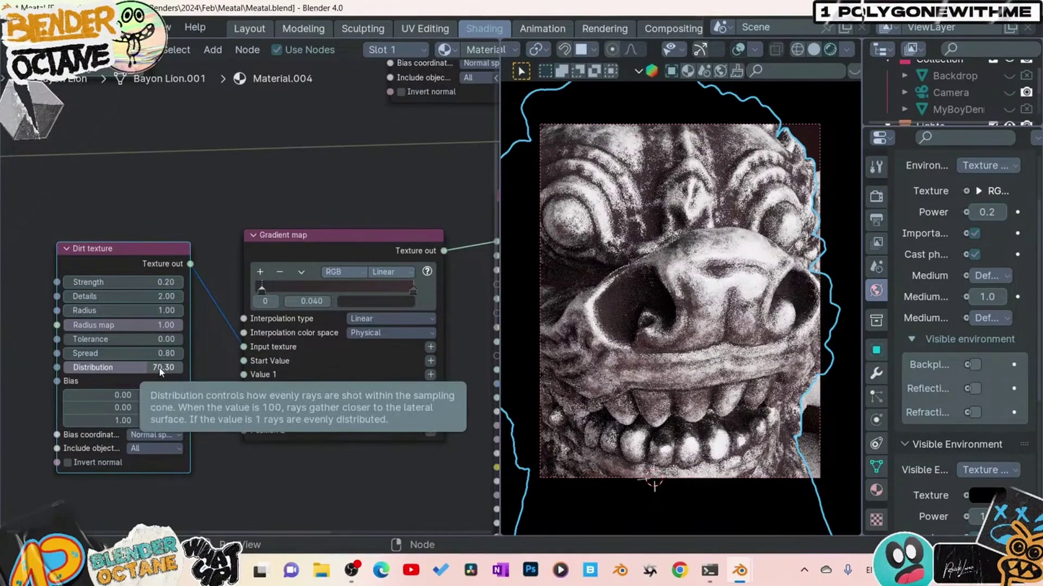
- Set the duplicated Dirt texture's Distribution and Spread to 1 and move the Gradient map's second stop to 0.912
{"action": "left_click", "coordinate": [161, 368]}
{"action": "key", "text": "BackSpace"}
{"action": "key", "text": "Escape"}
{"action": "left_click", "coordinate": [163, 353]}
{"action": "left_click_drag", "start_coordinate": [311, 301], "coordinate": [394, 286]}
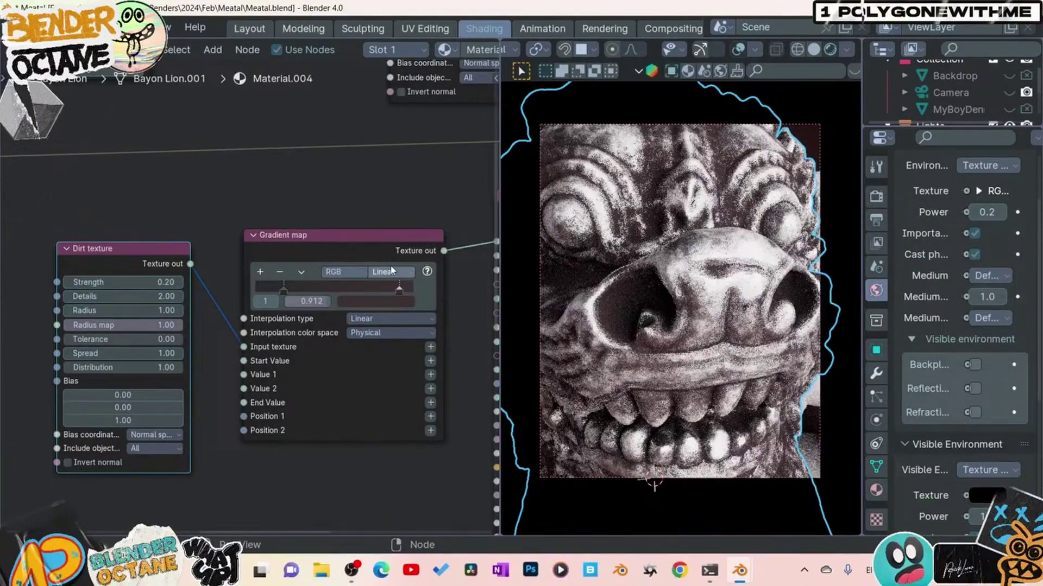
- Open the saved lion image and compare it with the current viewport render
{"action": "middle_click_drag", "start_coordinate": [389, 278], "coordinate": [276, 427]}
{"action": "scroll", "coordinate": [291, 338], "scroll_direction": "down", "scroll_amount": 2}
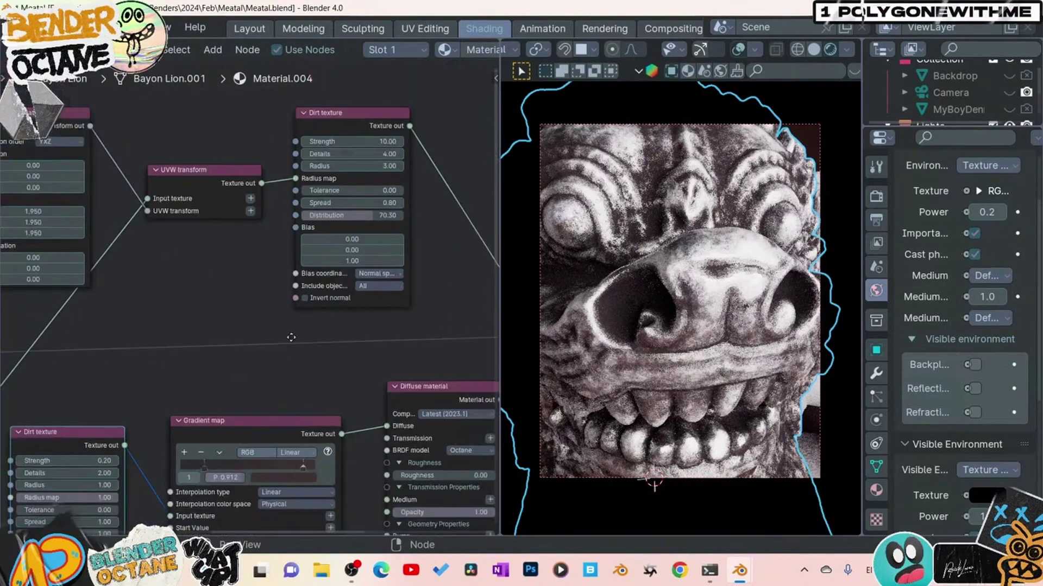
{"action": "middle_click_drag", "start_coordinate": [291, 337], "coordinate": [282, 318]}
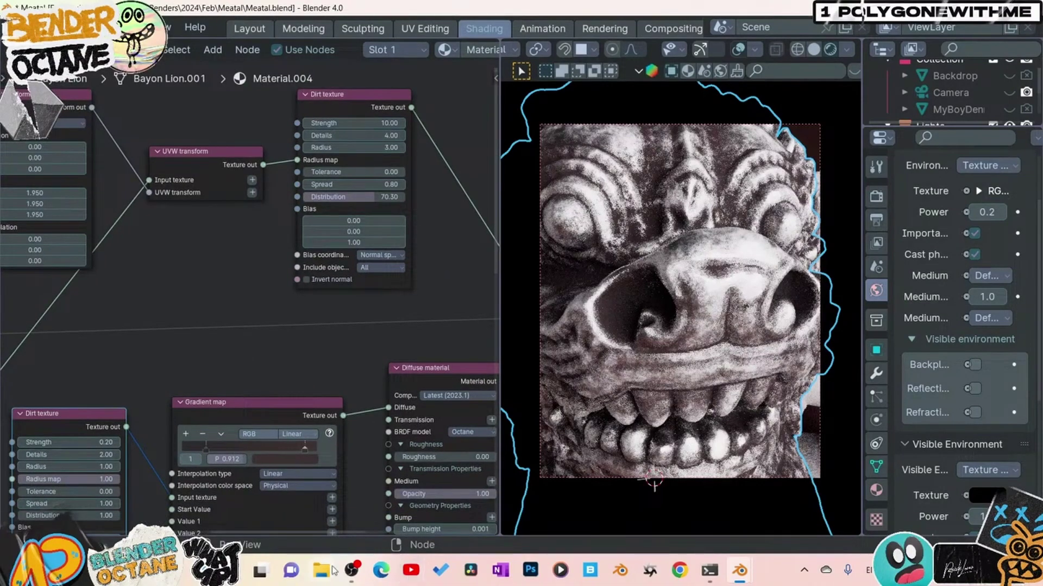
{"action": "mouse_move", "coordinate": [329, 568]}
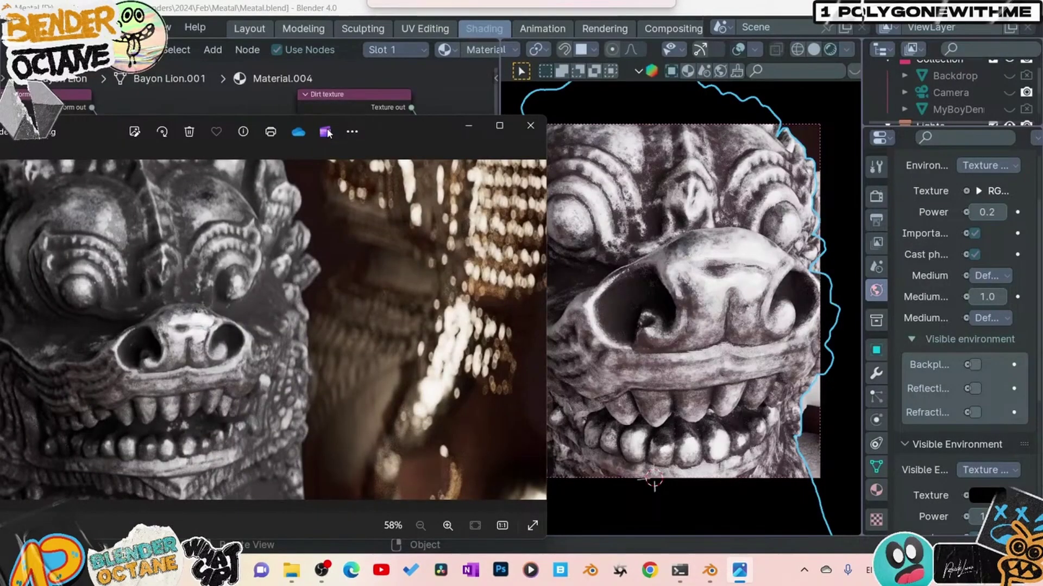
{"action": "left_click_drag", "start_coordinate": [328, 133], "coordinate": [294, 112]}
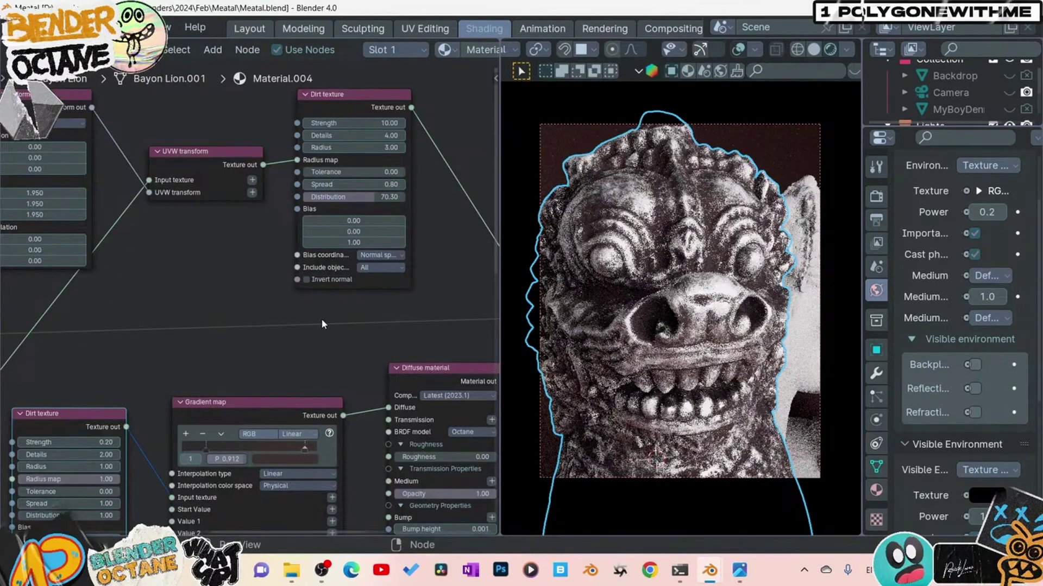
- Set the Chips noise texture's Gamma to 2.36 and enable Invert
{"action": "middle_click_drag", "start_coordinate": [288, 221], "coordinate": [287, 236]}
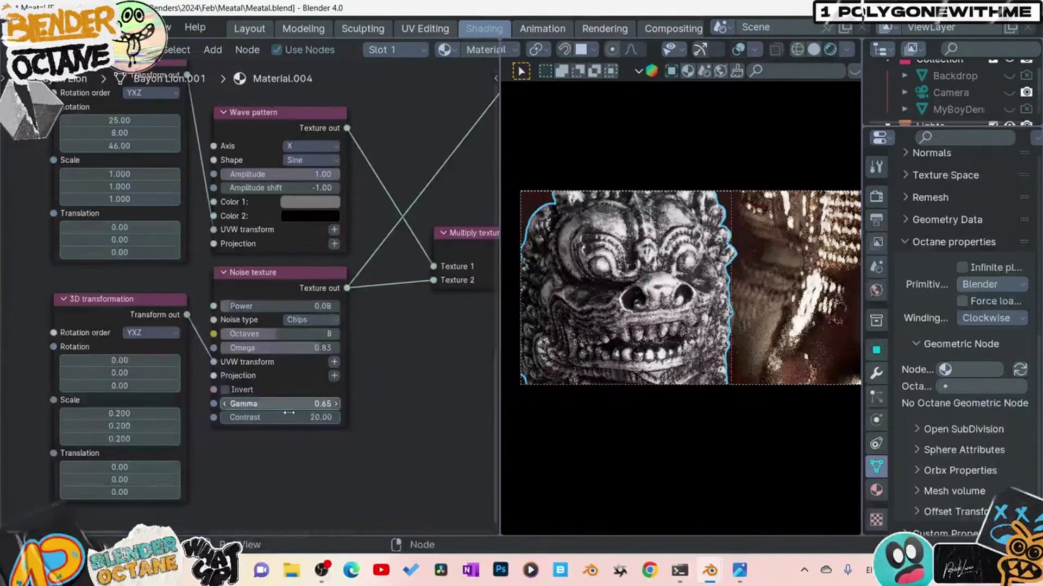
{"action": "left_click", "coordinate": [289, 403]}
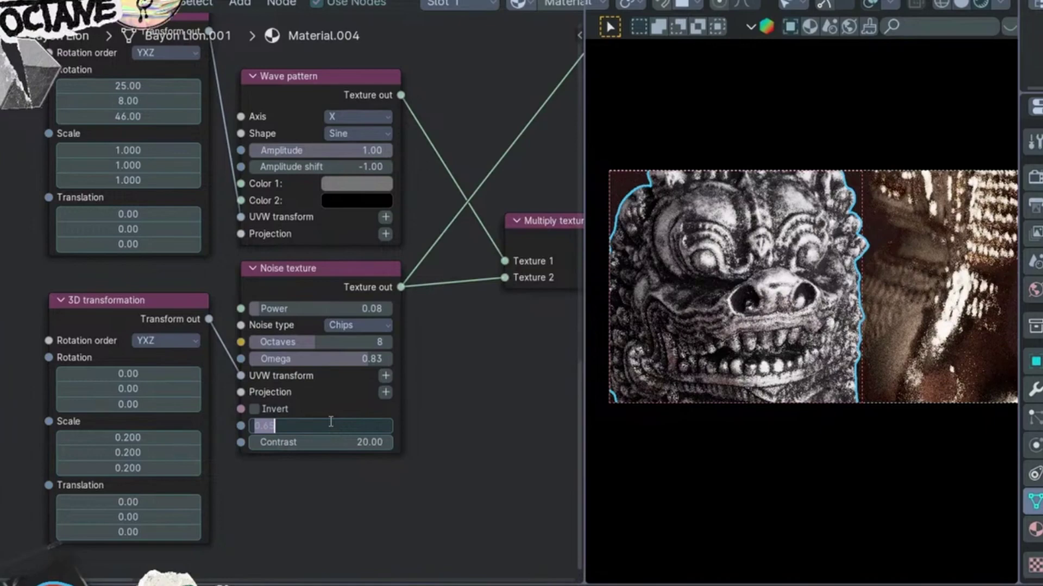
{"action": "type", "text": "2.36"}
{"action": "key", "text": "Return"}
{"action": "left_click", "coordinate": [337, 410]}
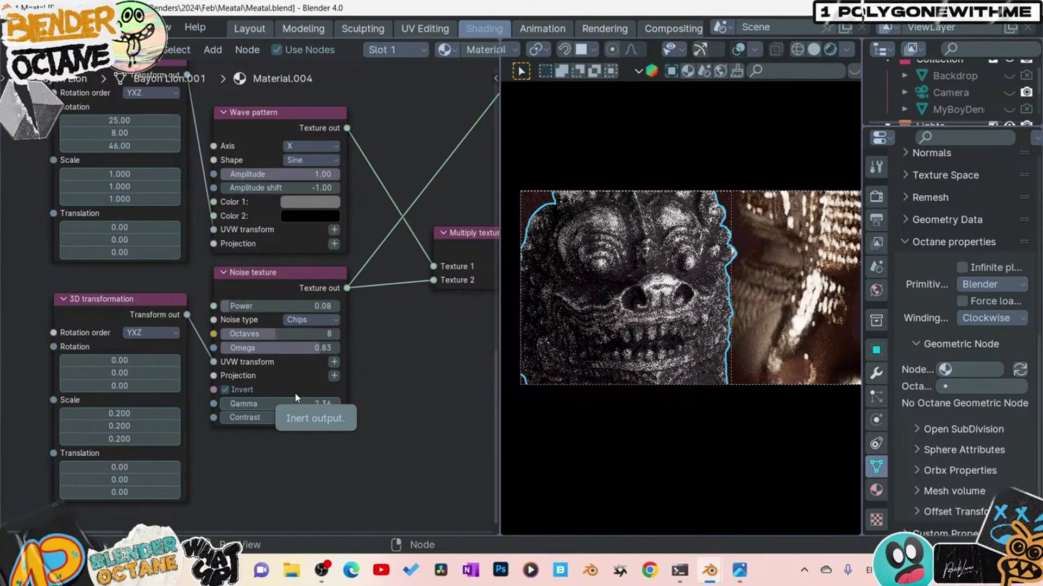
- Set the Path tracing kernel's Scatter depth to 2 in the render quality settings
{"action": "middle_click_drag", "start_coordinate": [359, 349], "coordinate": [215, 433]}
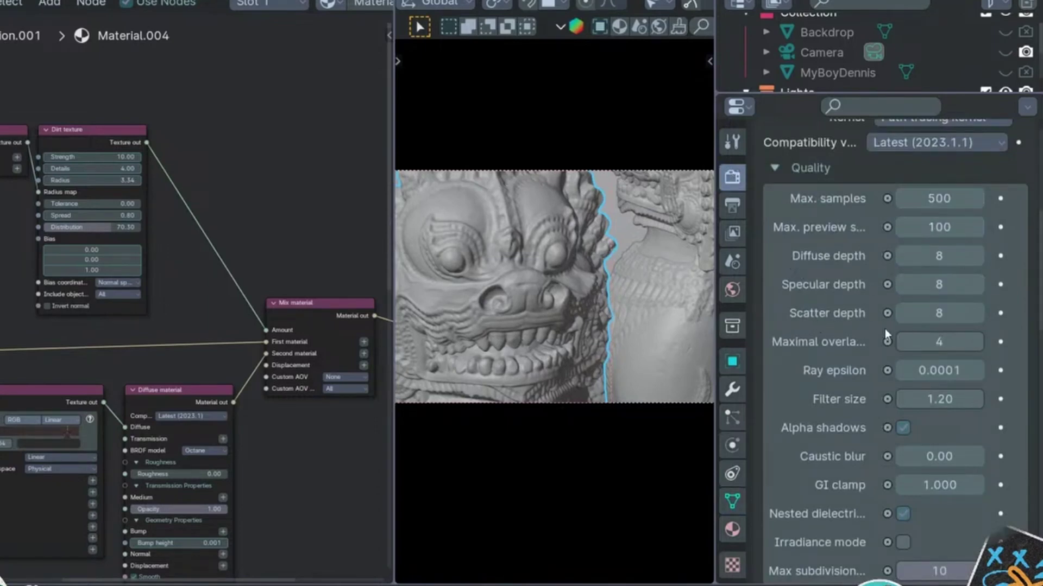
{"action": "left_click", "coordinate": [952, 316]}
{"action": "type", "text": "4"}
{"action": "key", "text": "Return"}
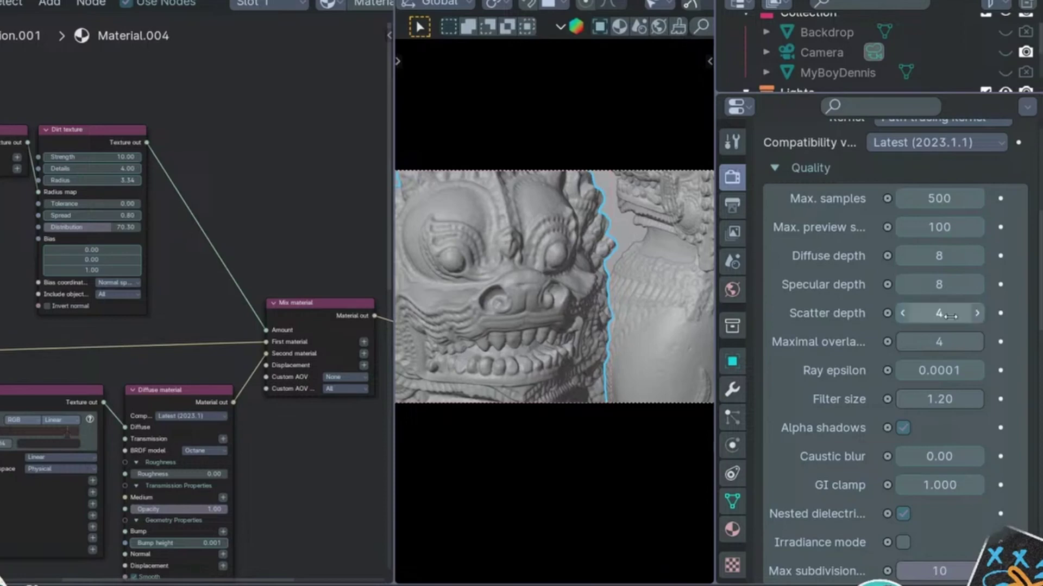
{"action": "left_click", "coordinate": [950, 316]}
{"action": "type", "text": "2"}
{"action": "key", "text": "Return"}
- Set the kernel's Specular depth and Diffuse depth to 4
{"action": "left_click", "coordinate": [934, 285]}
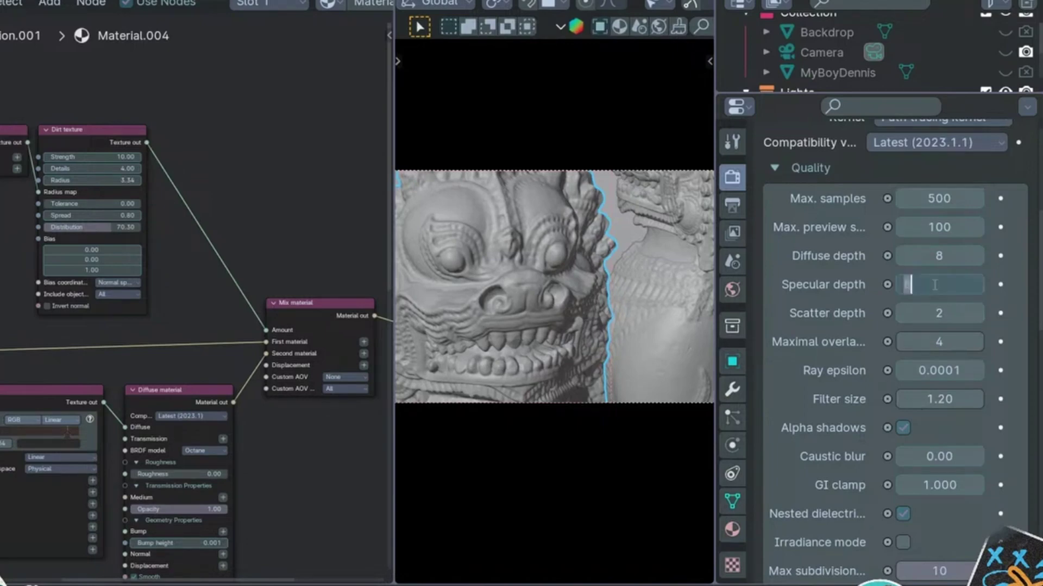
{"action": "type", "text": "4"}
{"action": "key", "text": "Return"}
{"action": "left_click", "coordinate": [938, 253]}
{"action": "type", "text": "4"}
{"action": "key", "text": "Return"}
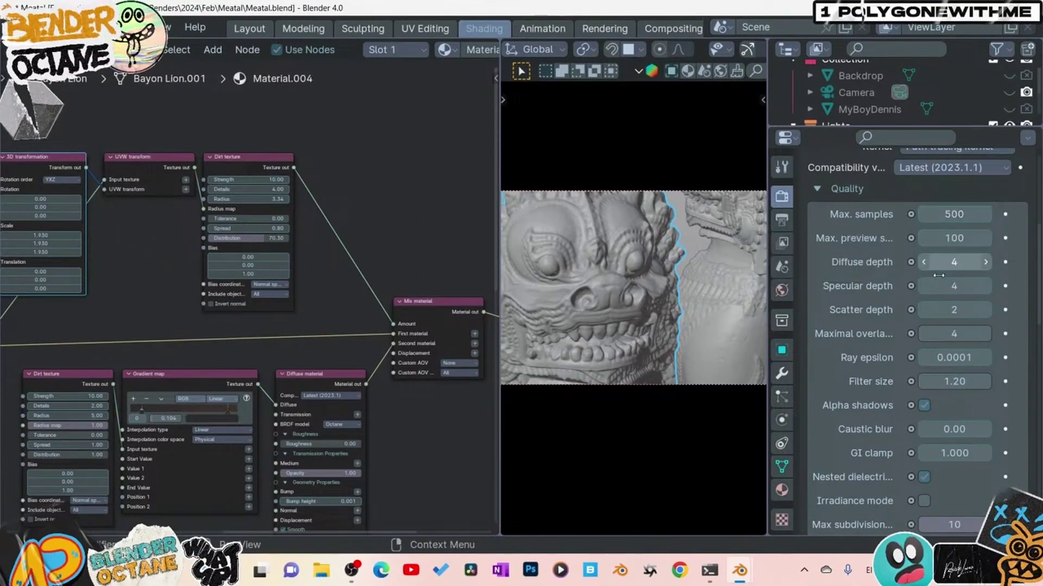
- Review the remaining kernel settings and widen the 3D viewport
{"action": "scroll", "coordinate": [941, 393], "scroll_direction": "down", "scroll_amount": 2}
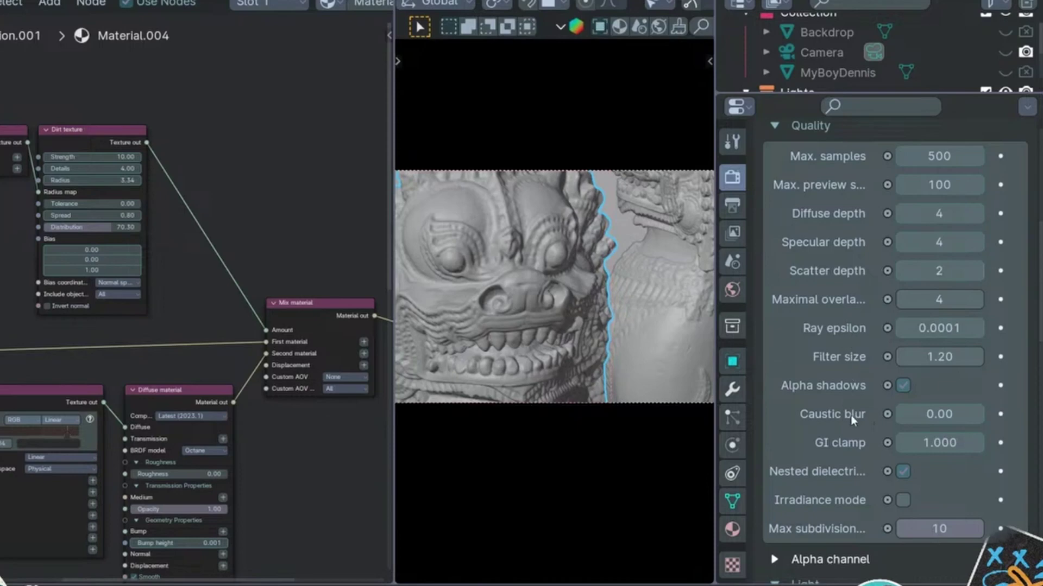
{"action": "scroll", "coordinate": [814, 407], "scroll_direction": "down", "scroll_amount": 10}
{"action": "scroll", "coordinate": [788, 400], "scroll_direction": "up", "scroll_amount": 6}
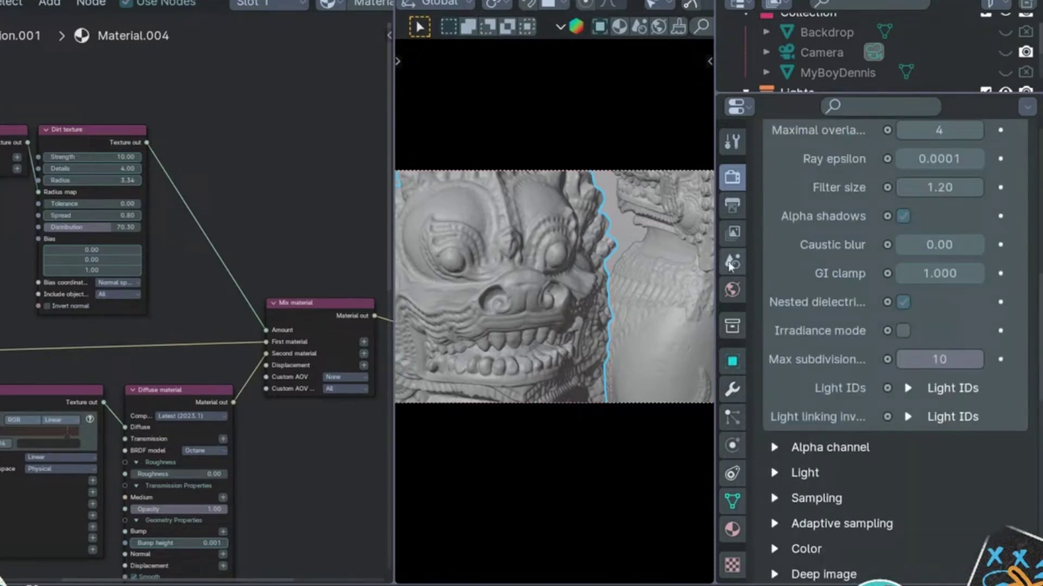
{"action": "left_click_drag", "start_coordinate": [716, 254], "coordinate": [796, 254]}
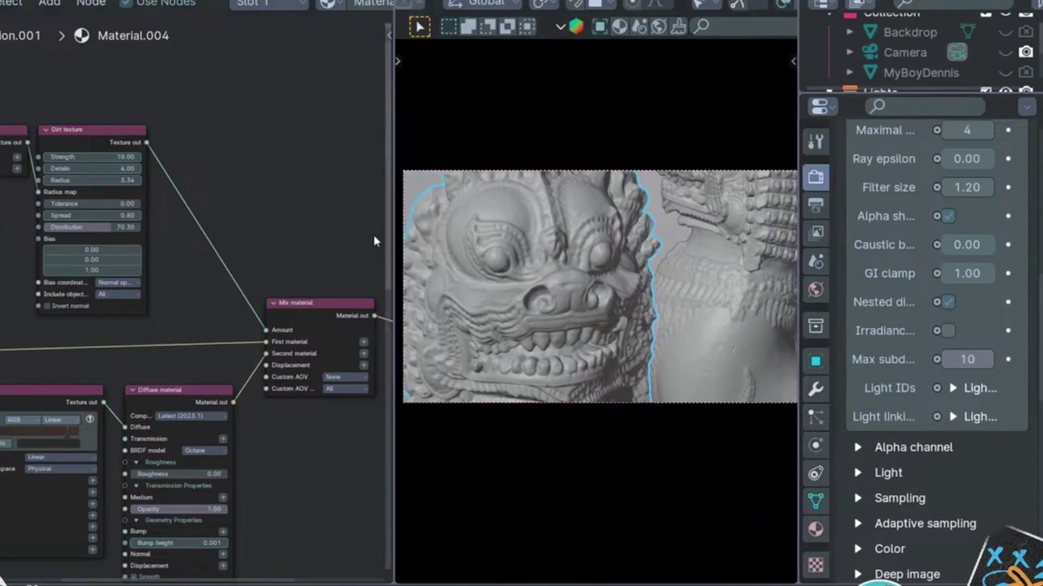